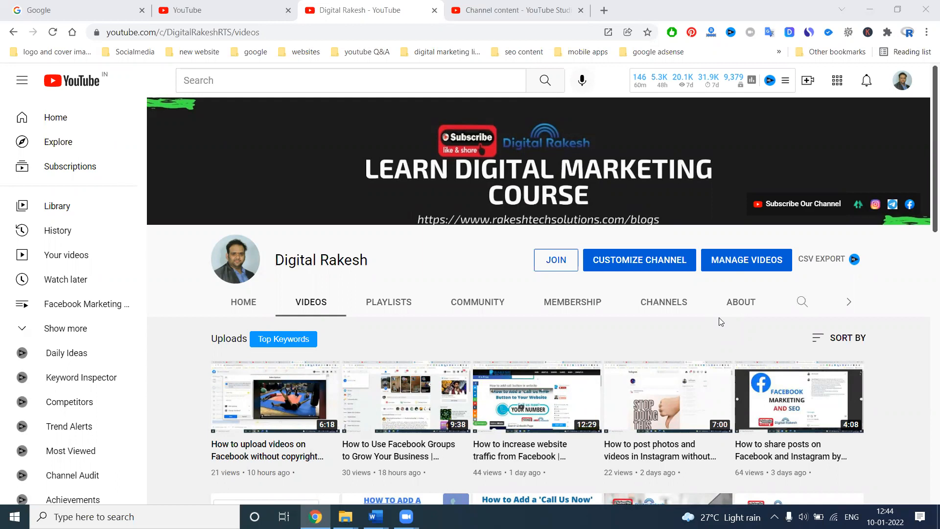
Step: Open the YouTube Studio settings and review the channel's basic info, advanced settings, feature eligibility and keywords
left_click(514, 7)
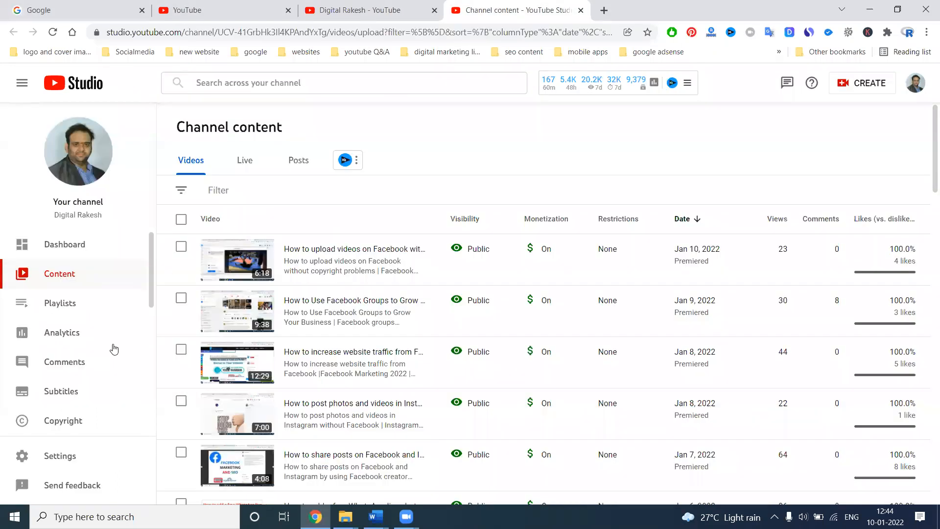
scroll(69, 396, "down", 2)
left_click(66, 455)
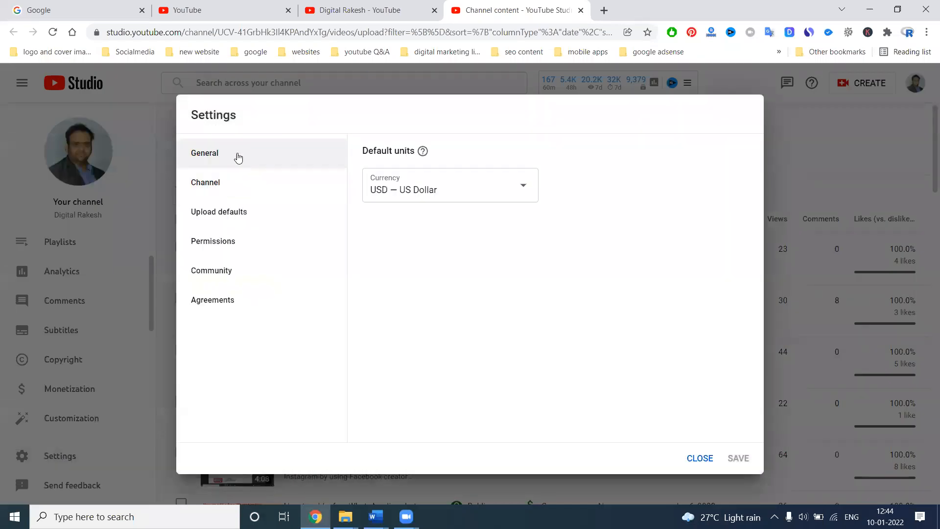
left_click(230, 182)
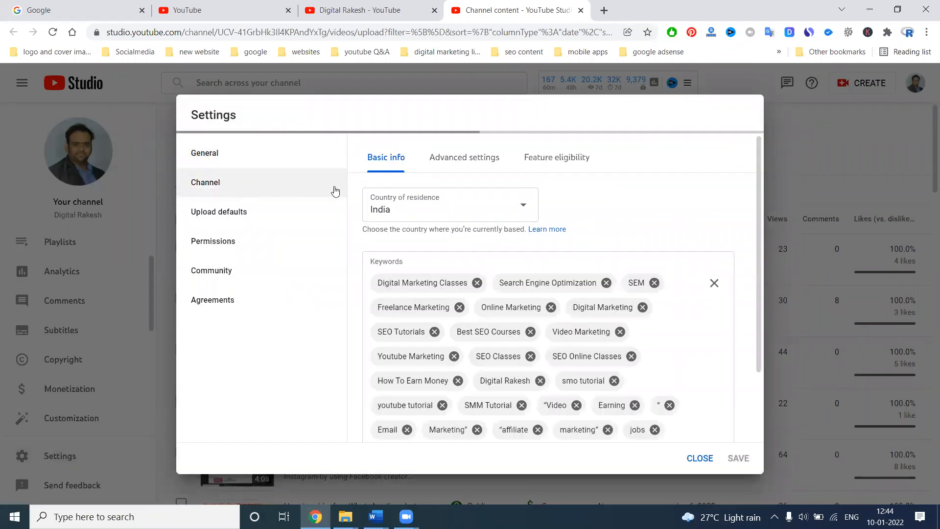
left_click(477, 162)
left_click(544, 158)
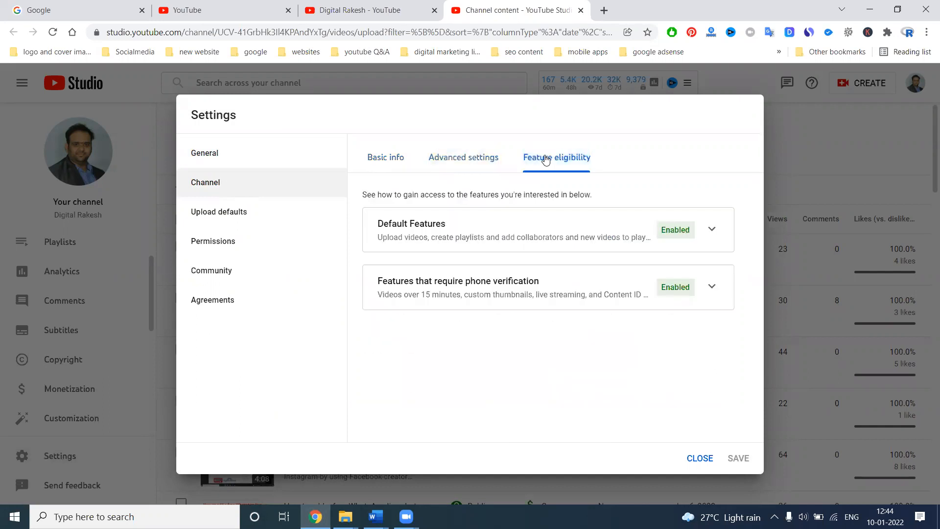
left_click(392, 166)
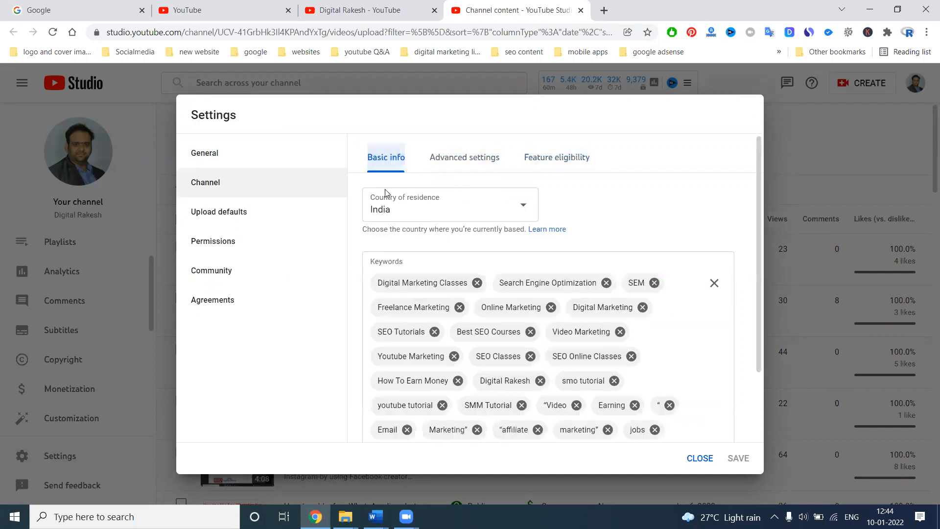
scroll(397, 241, "down", 3)
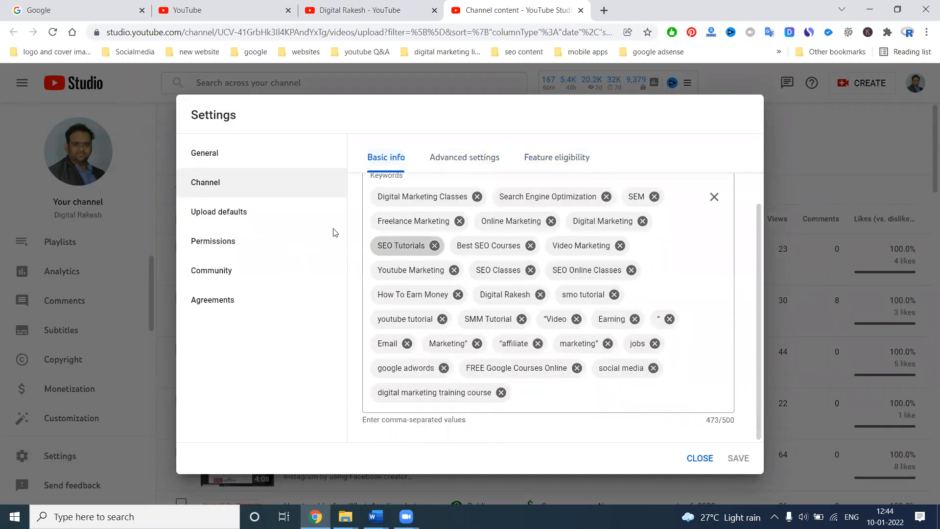
Step: Review the upload defaults for basic info, advanced settings and monetization, and close the settings
left_click(226, 213)
scroll(426, 342, "down", 2)
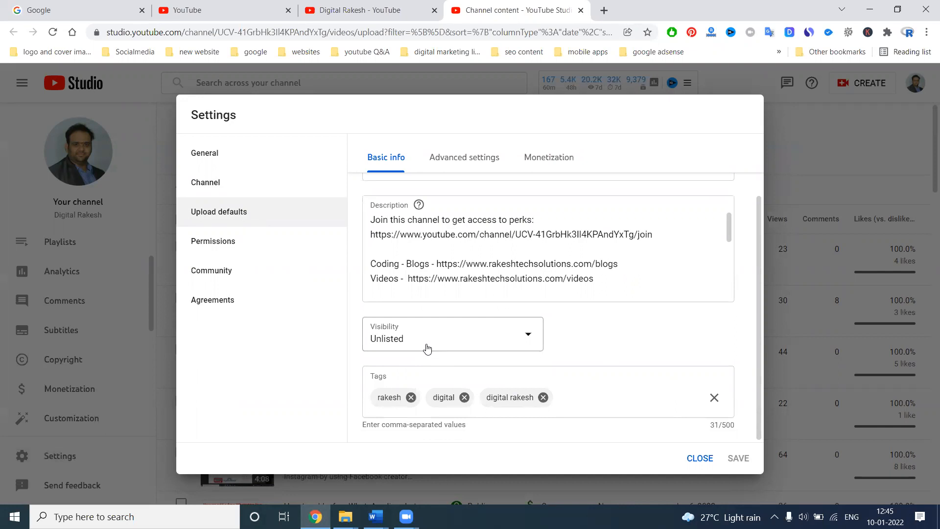
left_click(463, 157)
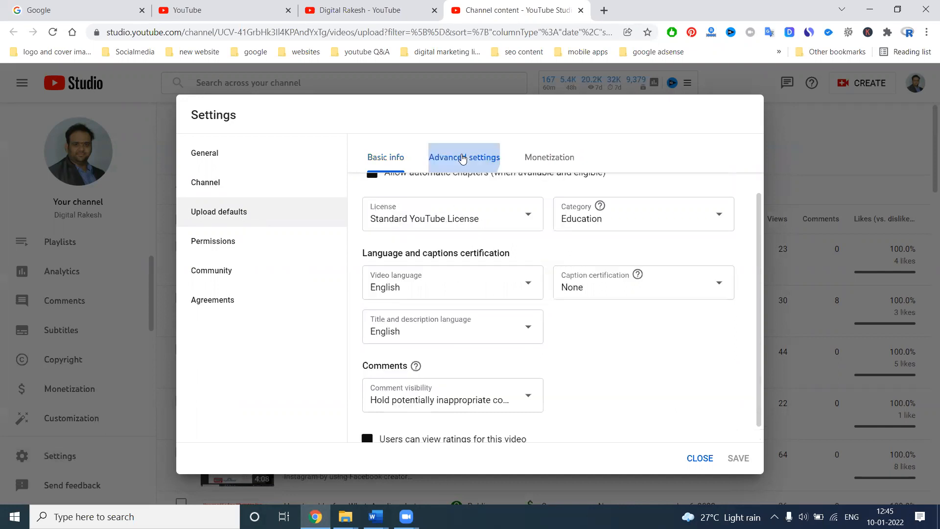
scroll(523, 267, "up", 1)
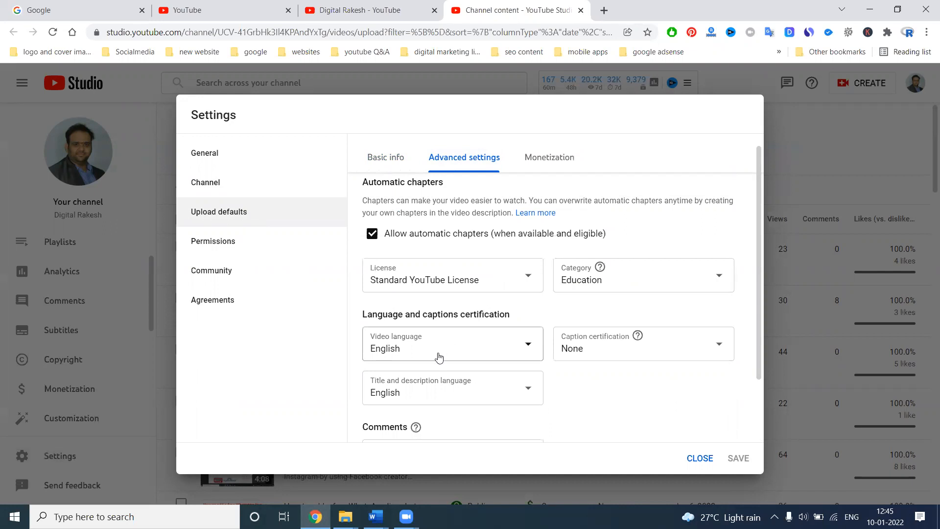
scroll(560, 350, "down", 2)
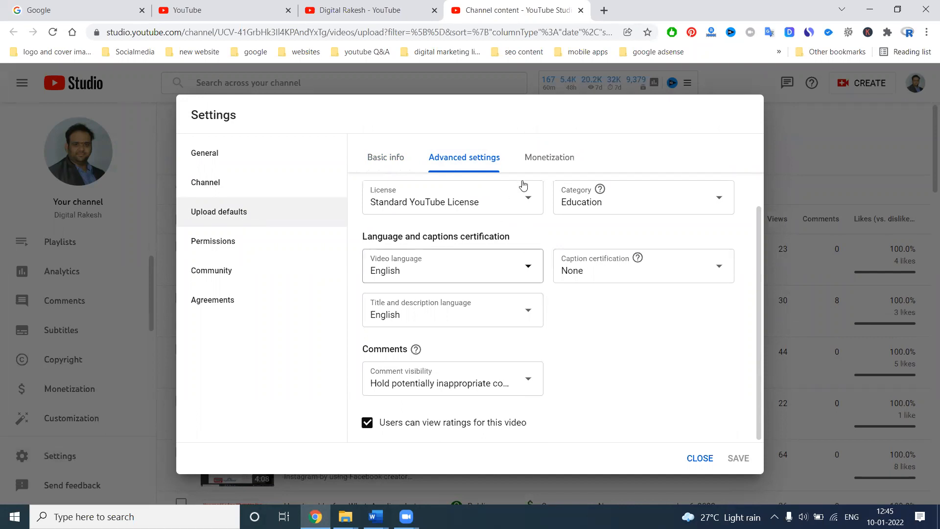
left_click(539, 162)
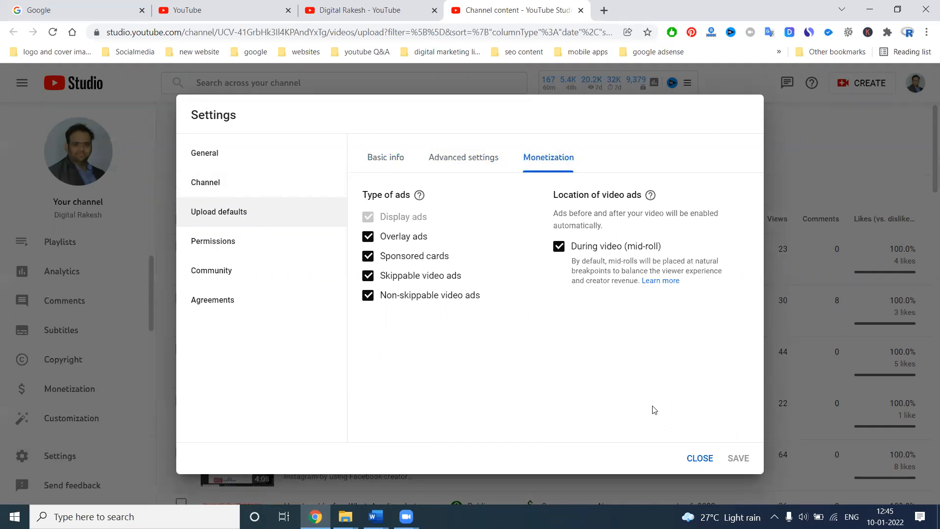
left_click(701, 458)
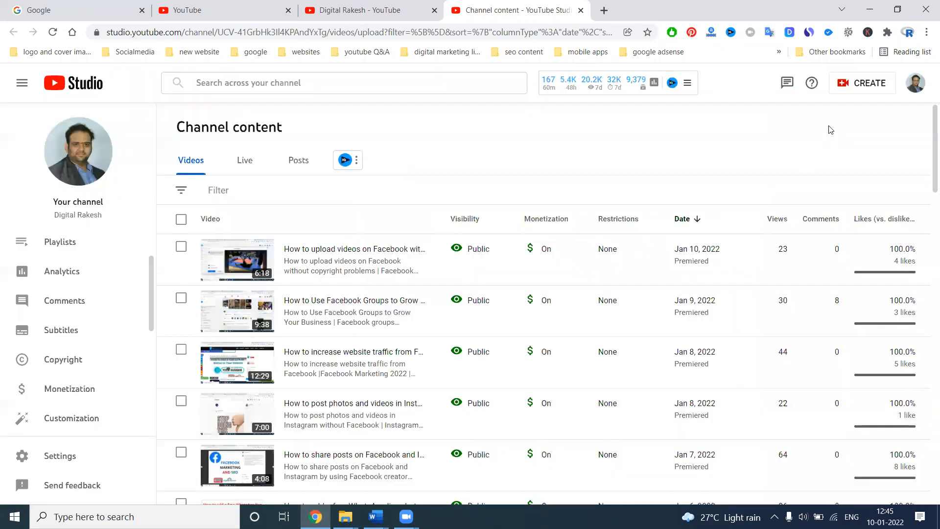
Step: Start a new video upload with the file "how to upload videos on YouTube without copyright problems"
left_click(851, 84)
left_click(813, 116)
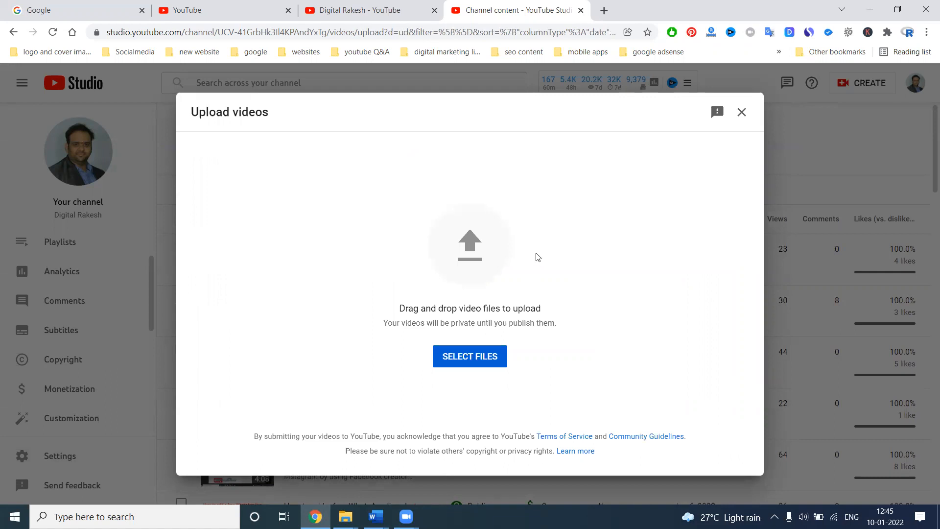
key("alt+Tab")
left_click_drag(617, 172, 439, 355)
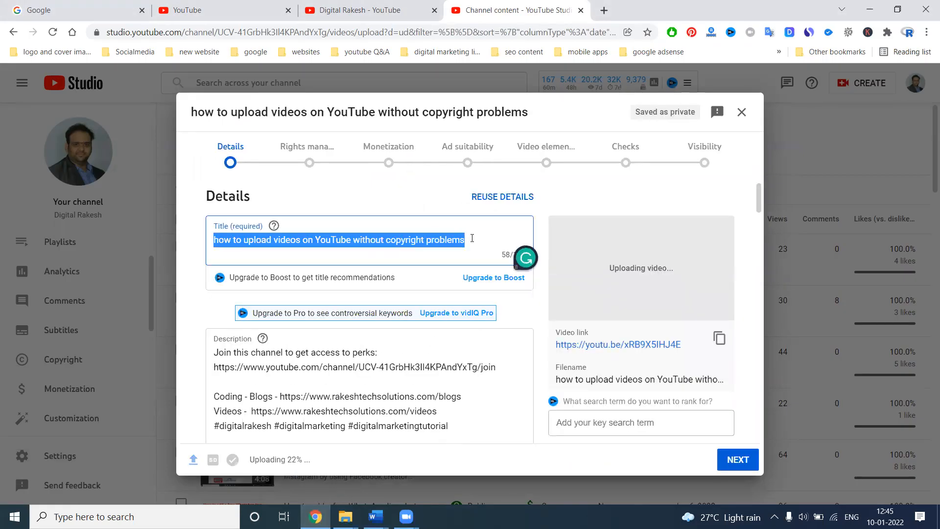
Step: Extend the video title with "| Youtube Marketing | Digital Rakesh" after the existing text
left_click(472, 238)
type("| Digit")
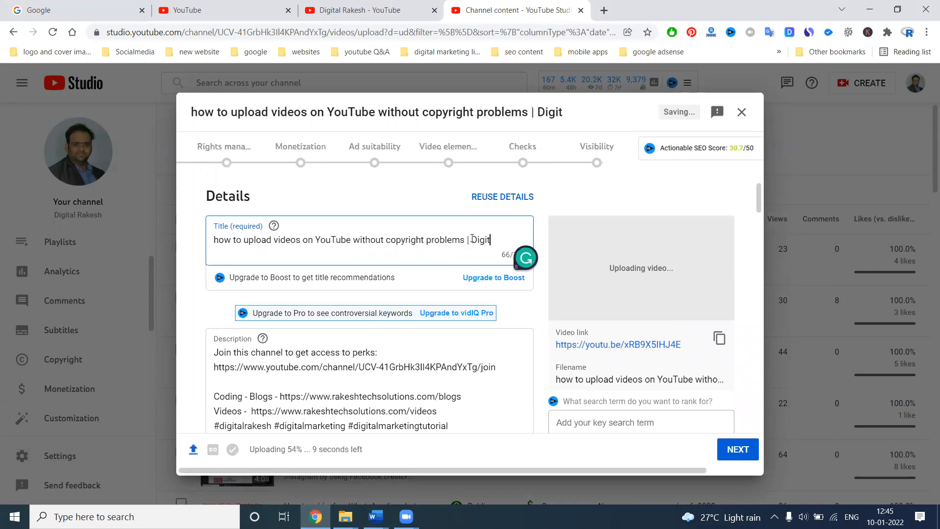
type("al Rak")
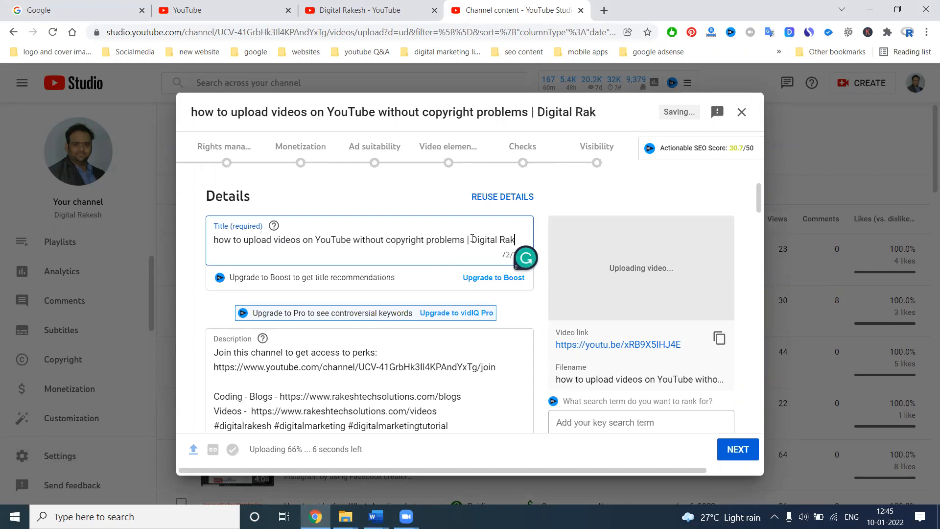
type("esh")
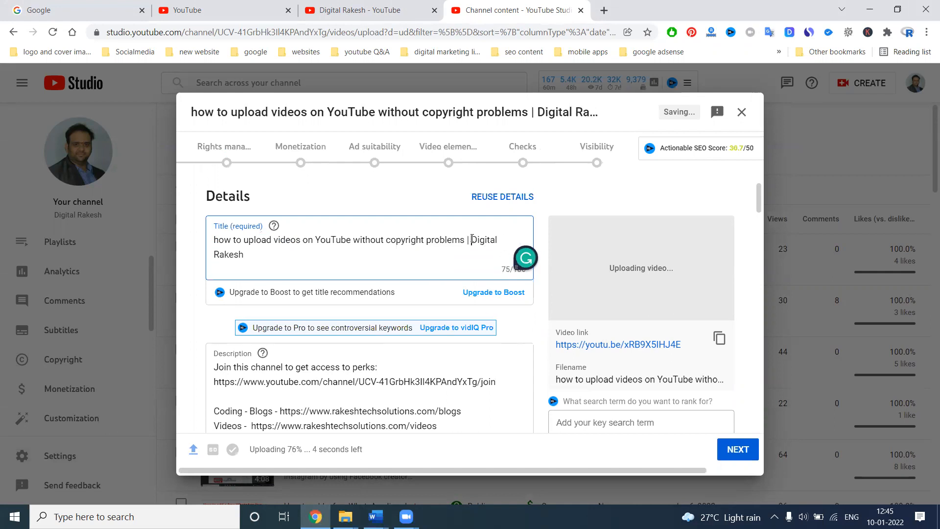
left_click(471, 239)
type("Youtube M")
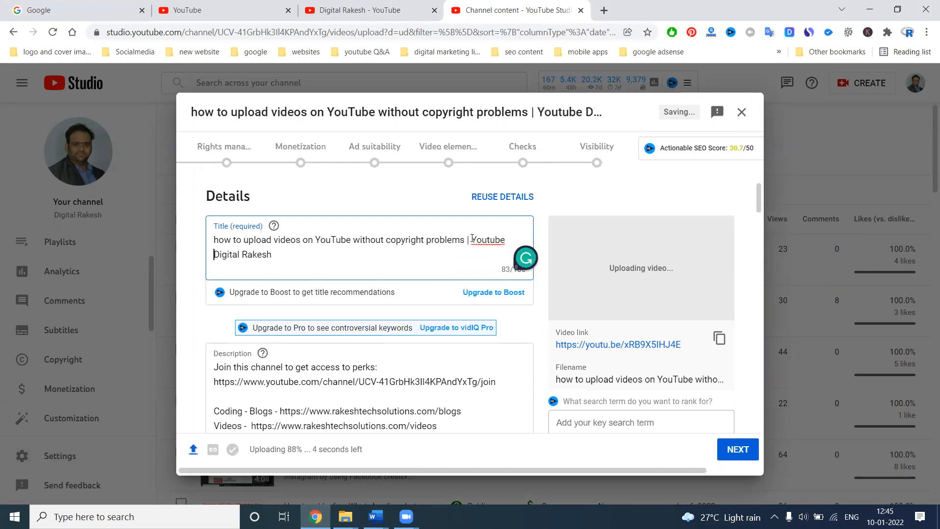
type("arketing ")
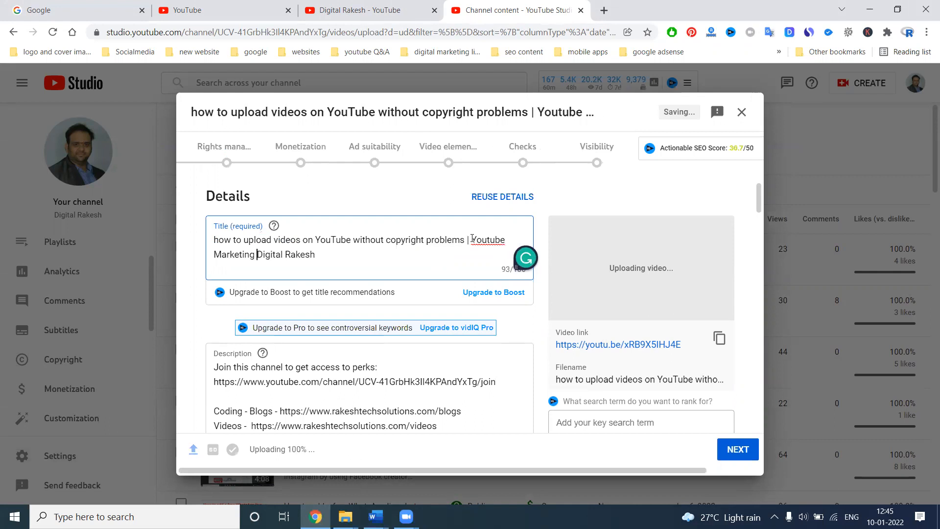
type("|")
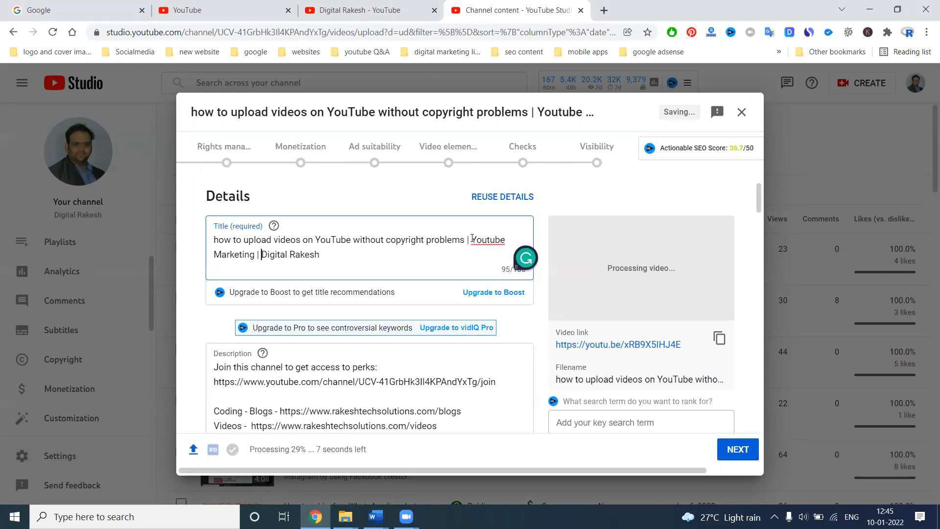
Step: Copy the full video title onto its own line at the start of the description
key("ctrl+a")
key("ctrl+c")
left_click(214, 371)
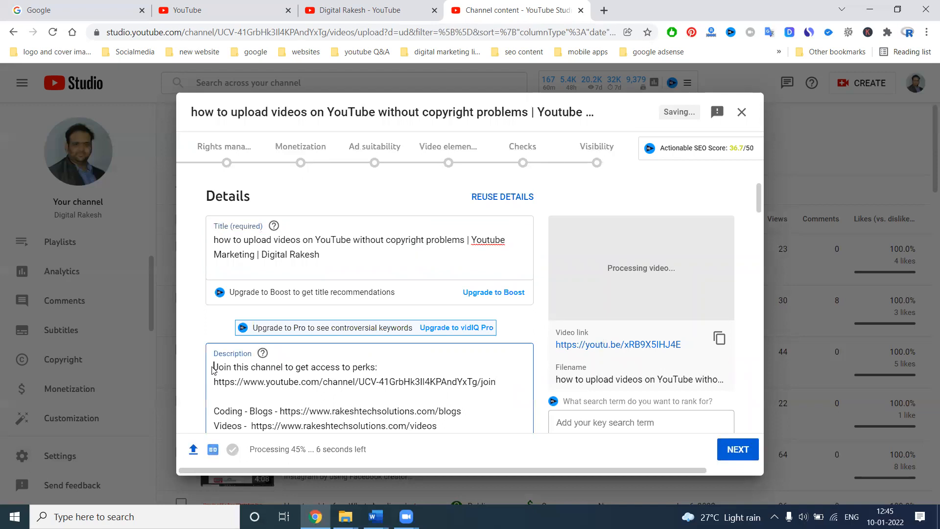
key("ctrl+v")
key("Return")
scroll(223, 360, "down", 6)
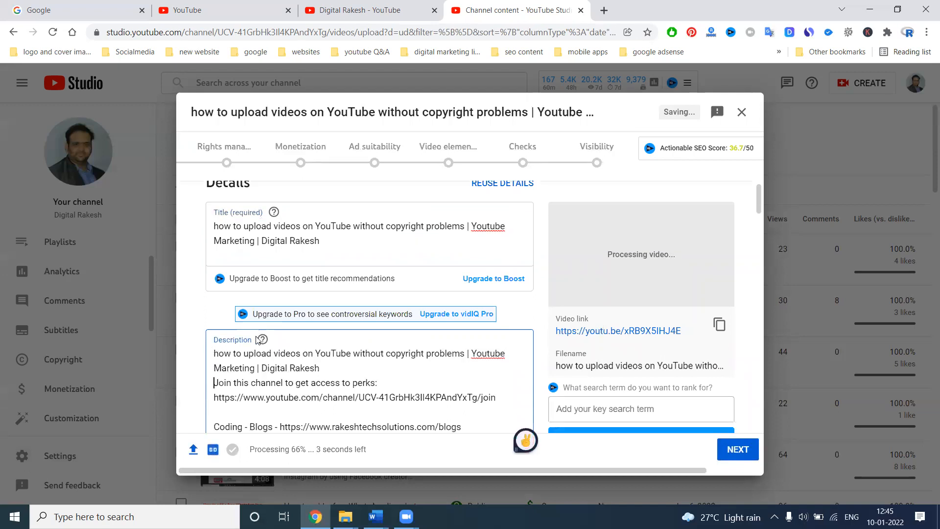
scroll(224, 226, "up", 1)
left_click(215, 225)
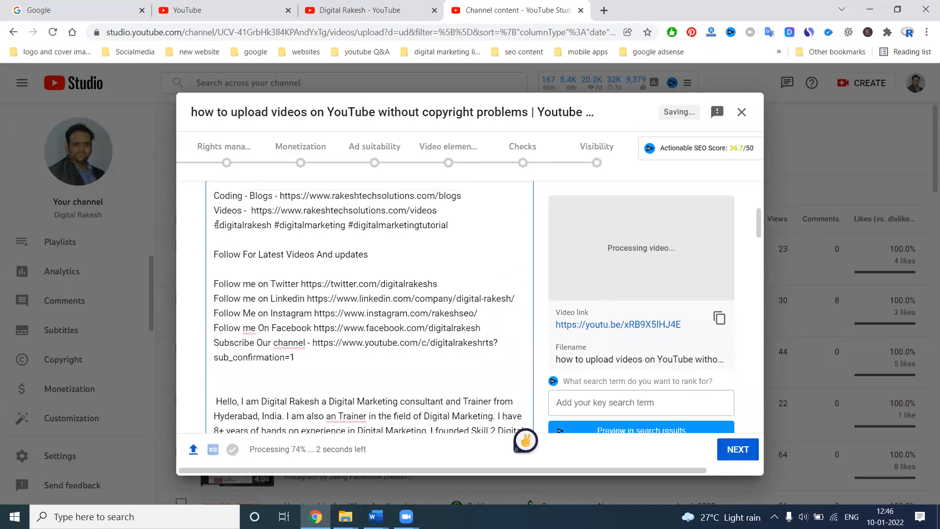
key("ctrl+Home")
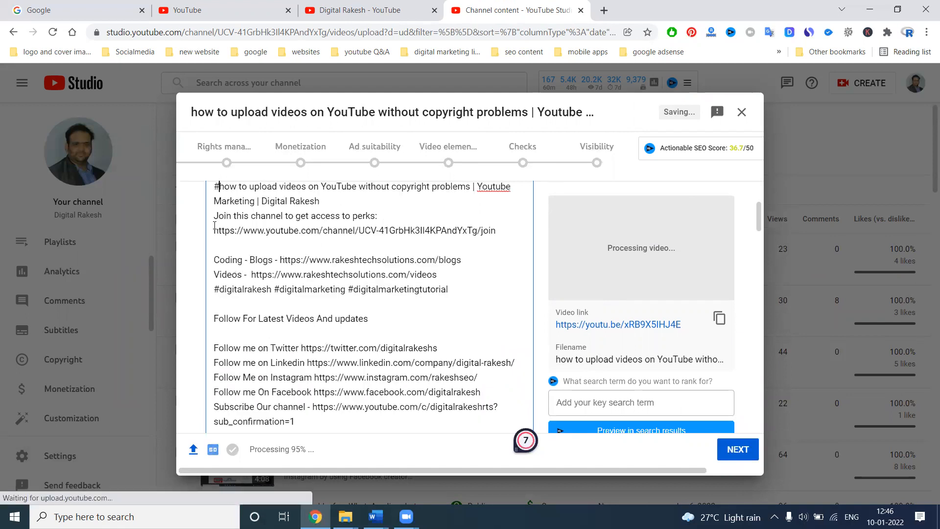
type("#youtube")
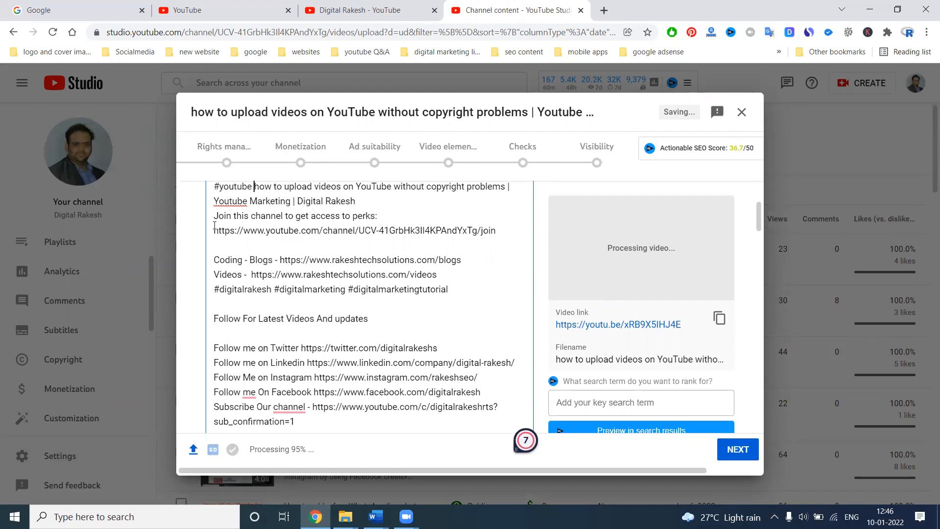
key("BackSpace")
key("BackSpace")
key("BackSpace")
key("BackSpace")
key("BackSpace")
key("BackSpace")
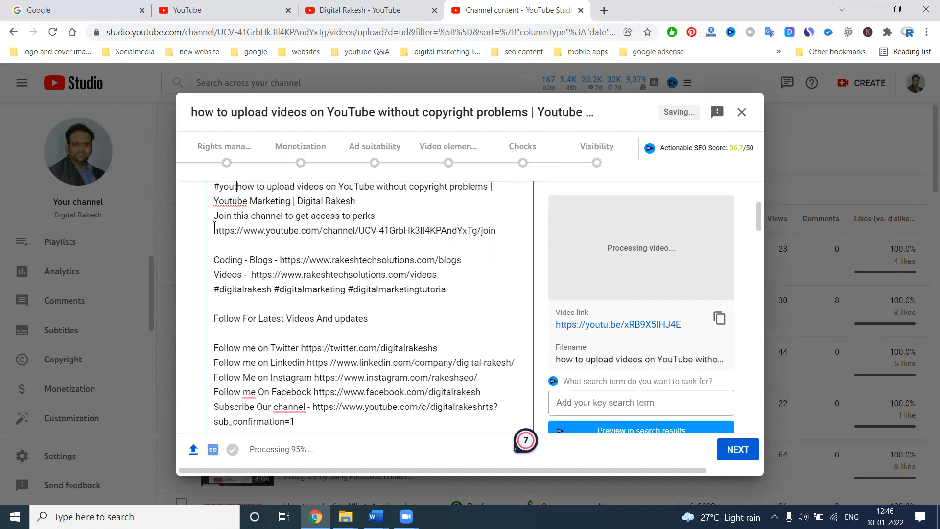
key("BackSpace")
key("BackSpace")
key("BackSpace")
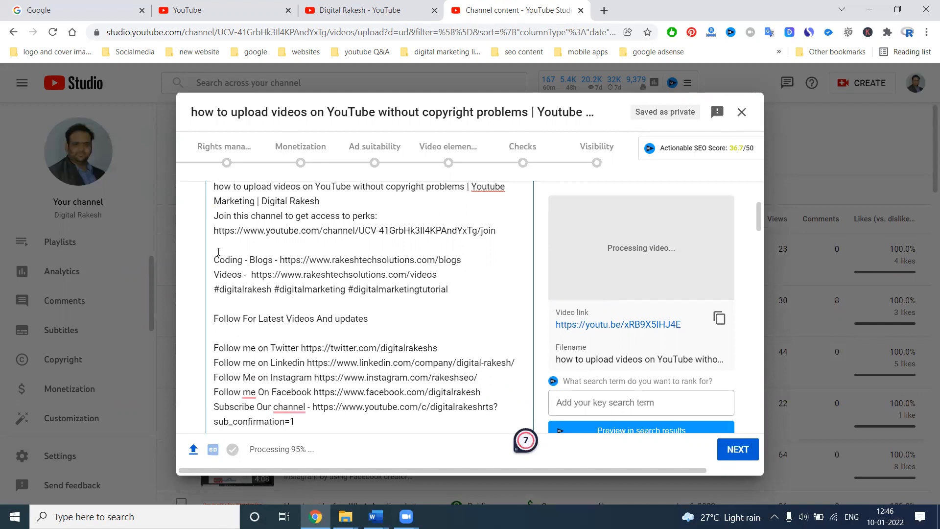
Step: Add the hashtag #youtube in front of #digitalrakesh in the description's hashtag line
left_click(217, 289)
type("#youtube")
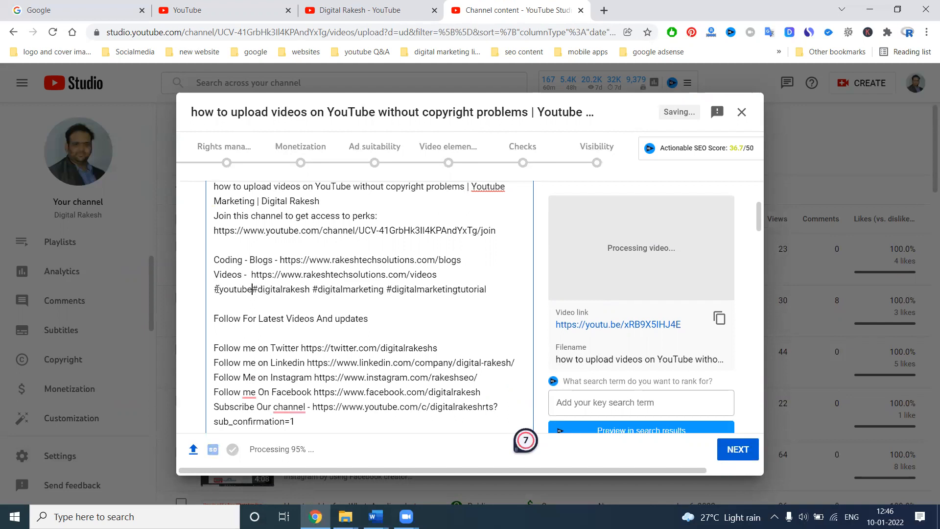
Step: Go past the description to the thumbnail and playlist sections, and open canva.com in a new browser tab
scroll(247, 319, "down", 5)
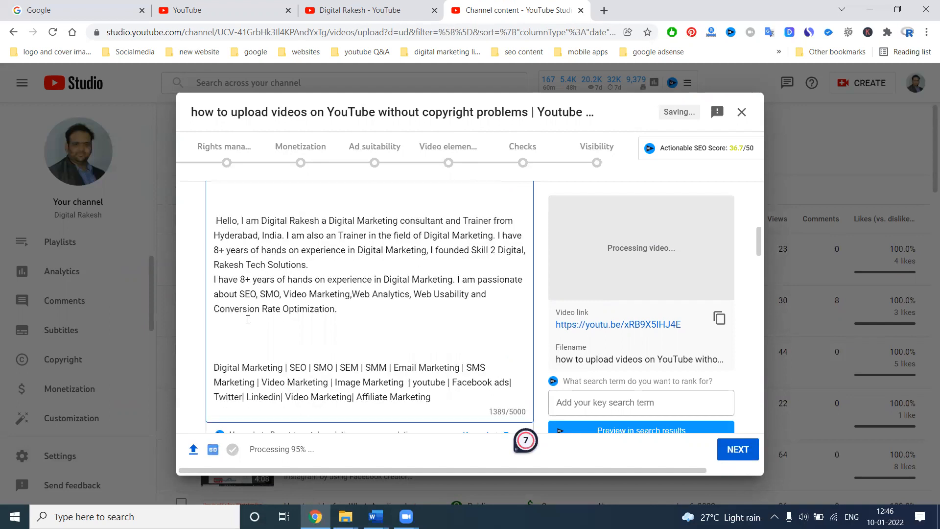
scroll(247, 319, "down", 10)
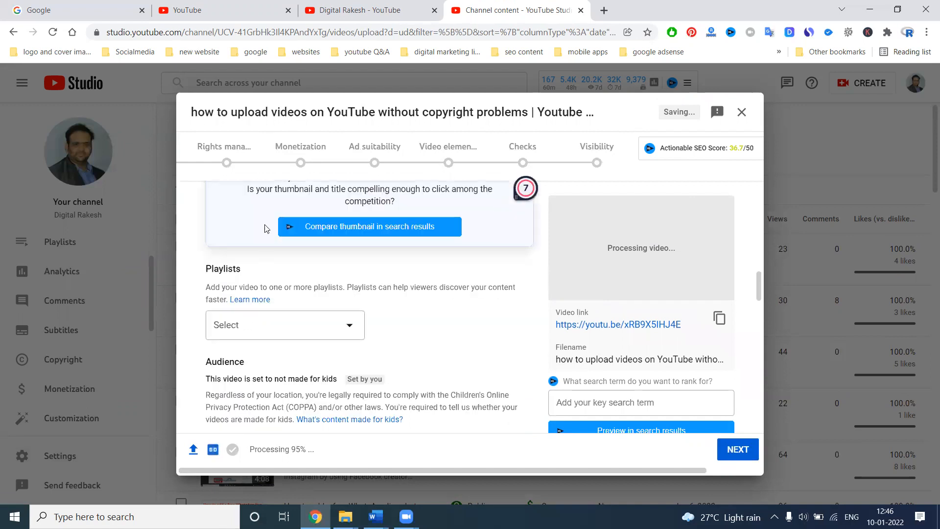
left_click(602, 12)
type("ca")
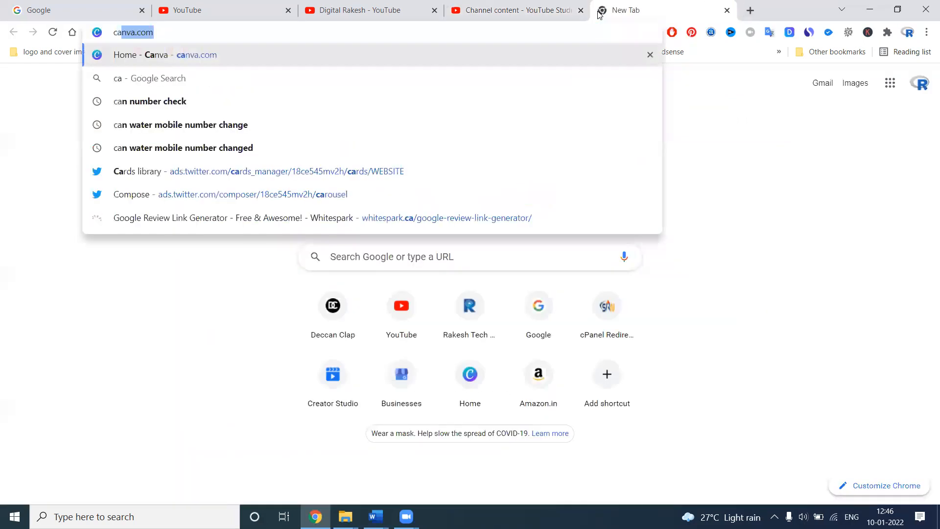
key("Return")
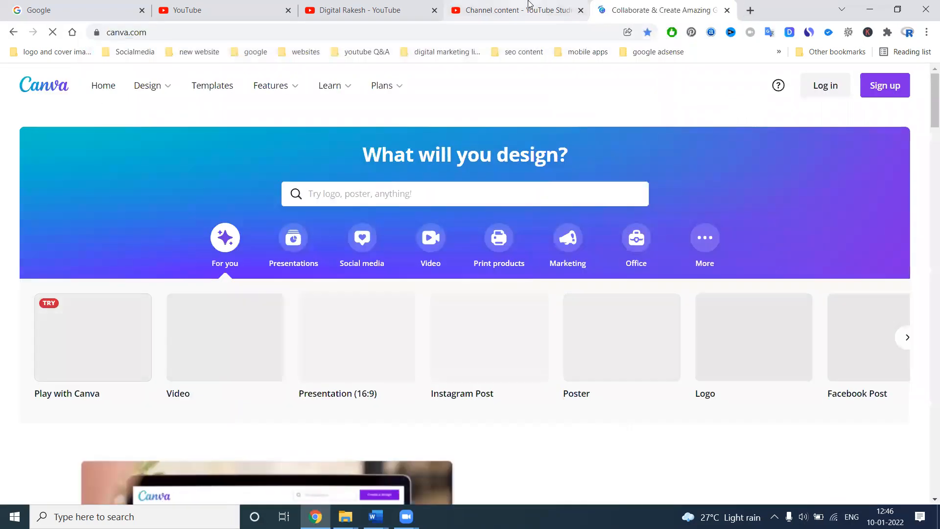
Step: Return to the video upload details, filter the playlists by "youtube" and select the Subscribe, Video Marketing strategies, seo tutorial 2022, Training Video Tutorials and Make a Video playlists
left_click(529, 7)
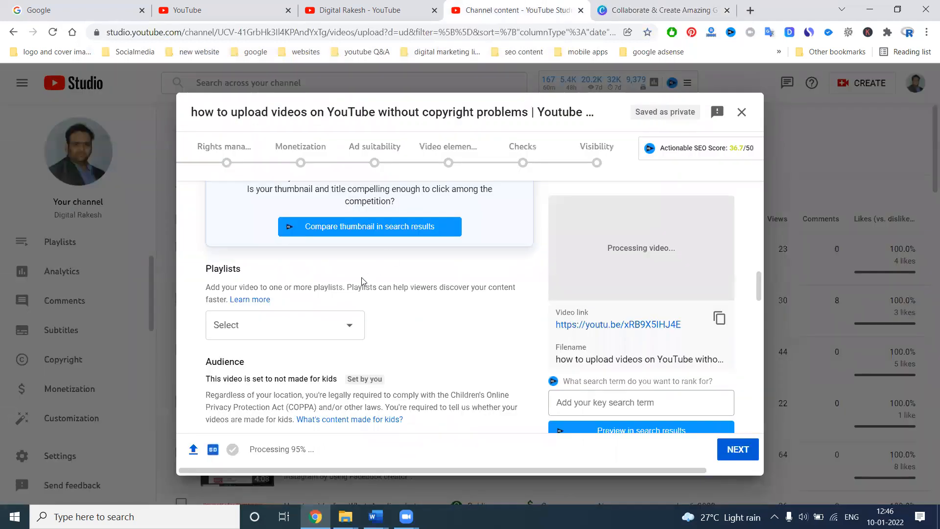
left_click(319, 326)
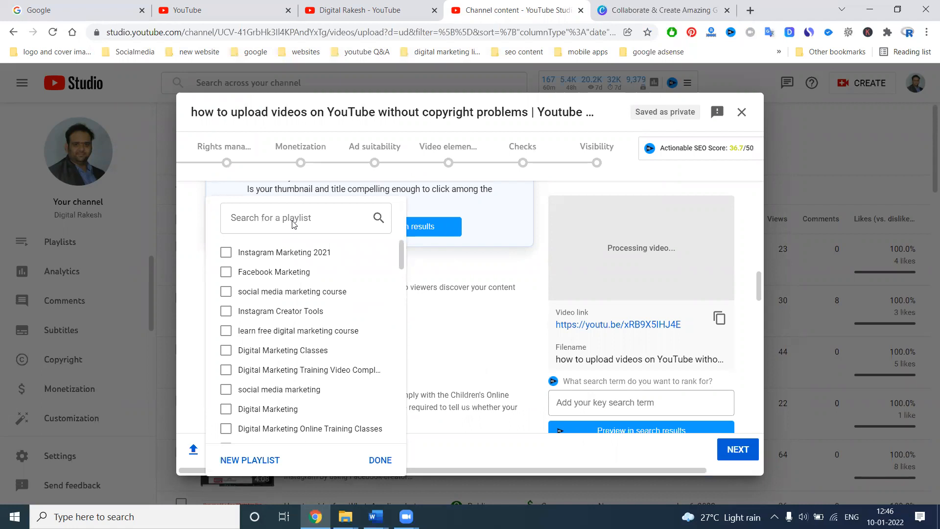
type("youtube")
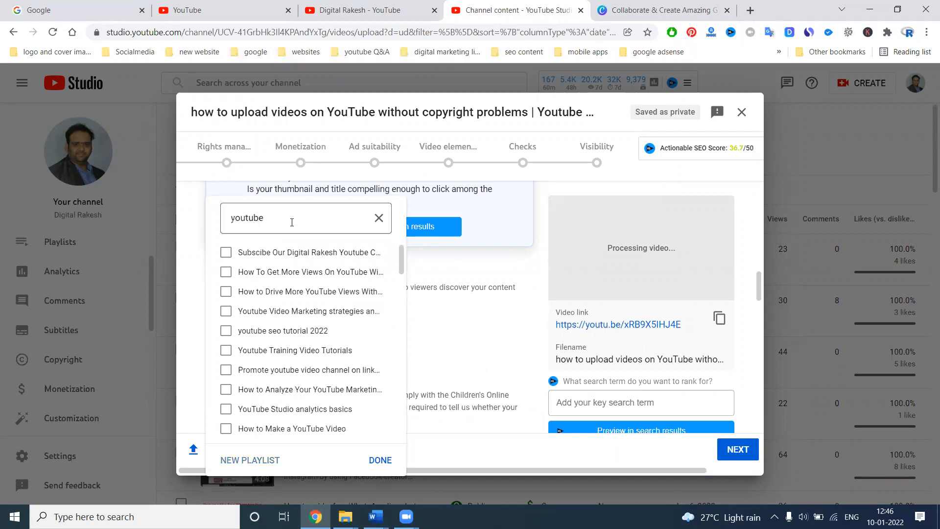
left_click(301, 253)
left_click(287, 329)
left_click(285, 321)
left_click(286, 350)
left_click(288, 428)
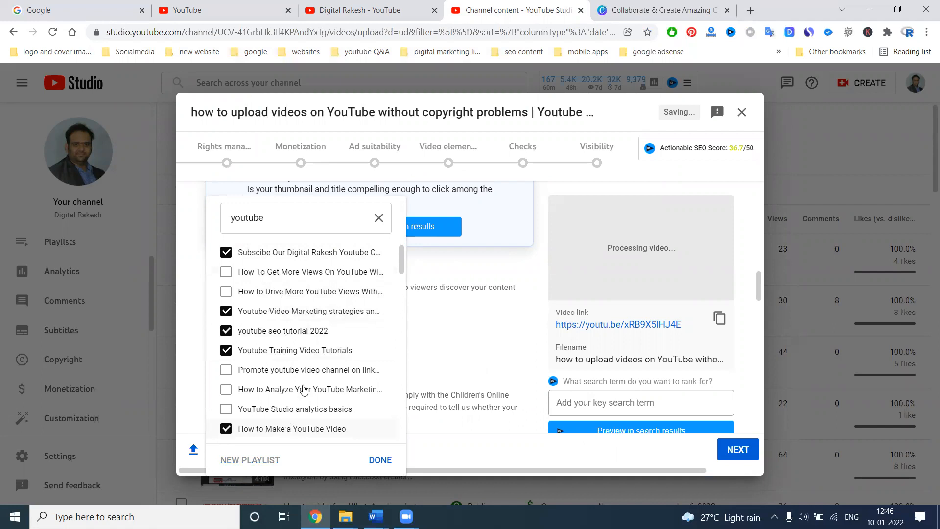
Step: Filter the playlists by "digital", select every matching playlist through "Digital marketing Jobs & Internships", and apply the playlist selection
left_click(379, 217)
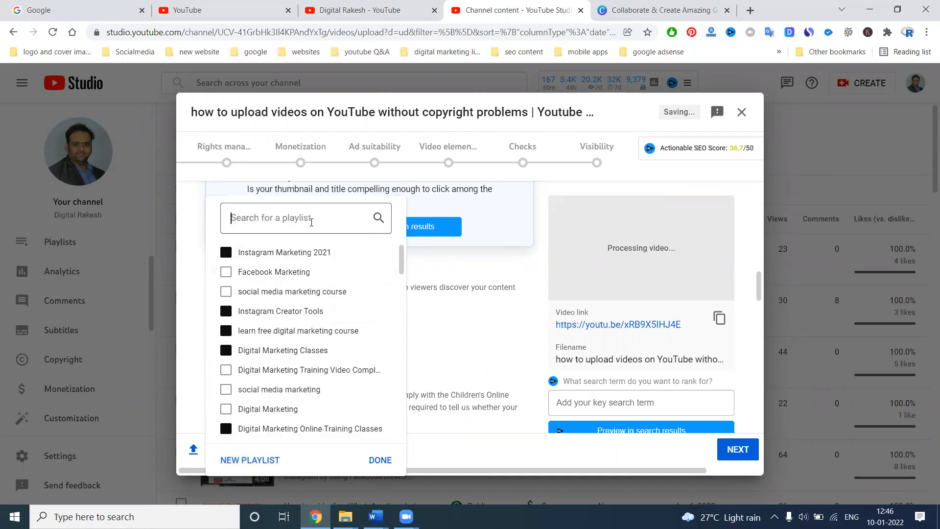
type("digital")
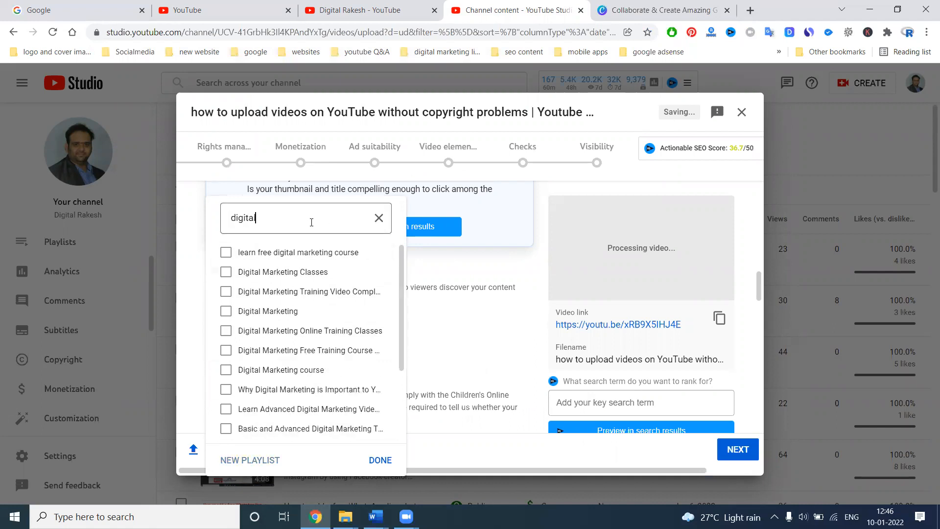
left_click(295, 252)
left_click(286, 272)
left_click(284, 293)
left_click(274, 313)
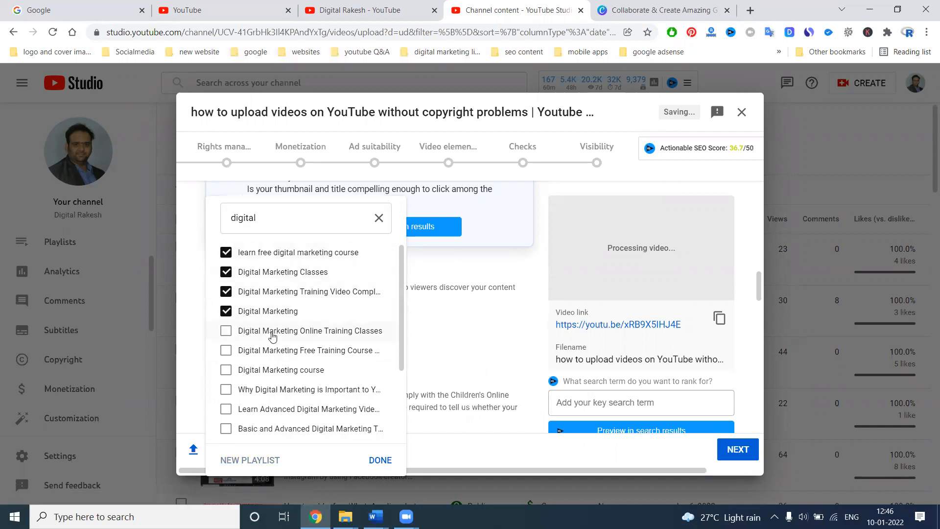
left_click(273, 333)
left_click(273, 350)
left_click(271, 370)
left_click(270, 390)
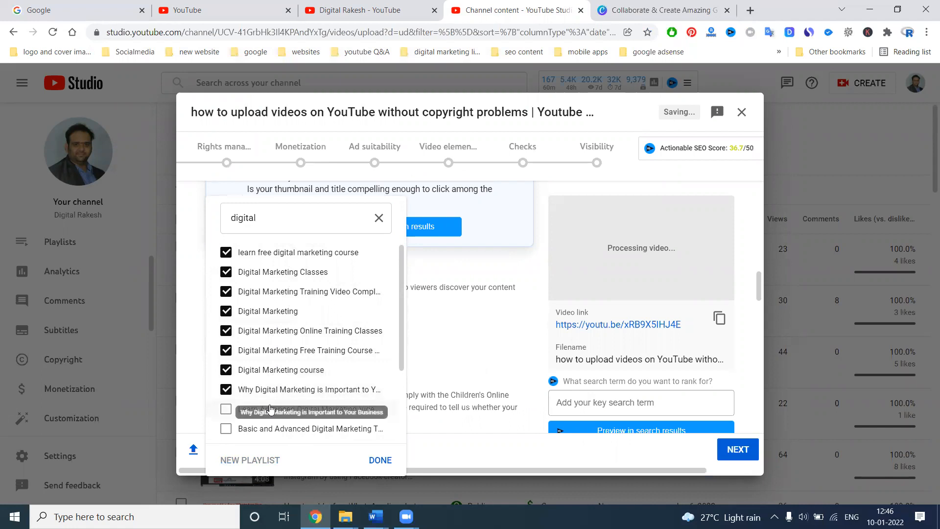
left_click(272, 409)
scroll(272, 408, "down", 2)
left_click(277, 349)
left_click(276, 332)
left_click(265, 370)
left_click(265, 390)
left_click(254, 410)
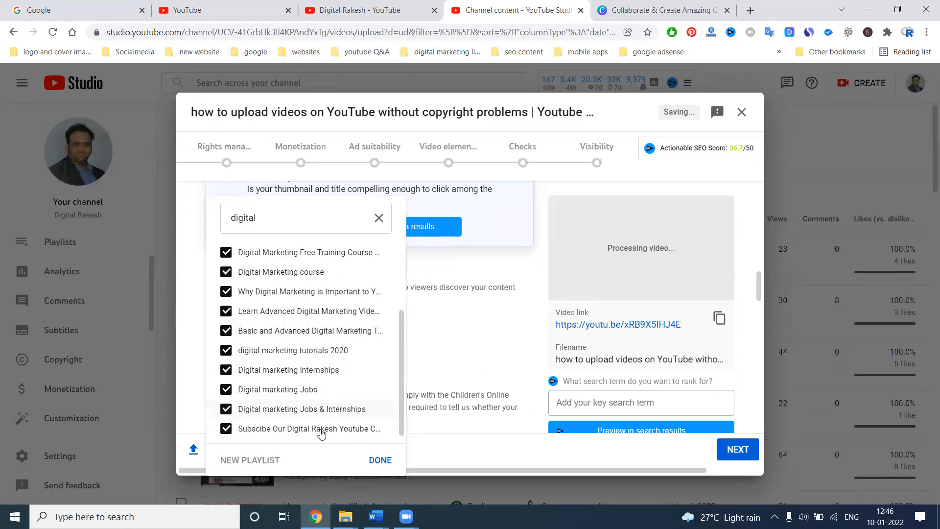
left_click(372, 462)
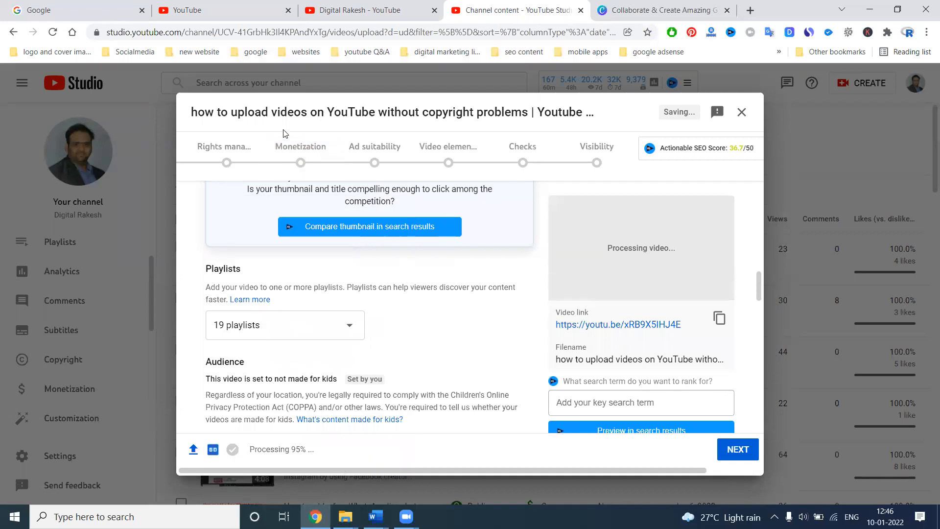
Step: Capitalize the first word to "How" in both the video title and the opening line of the description
scroll(280, 246, "up", 10)
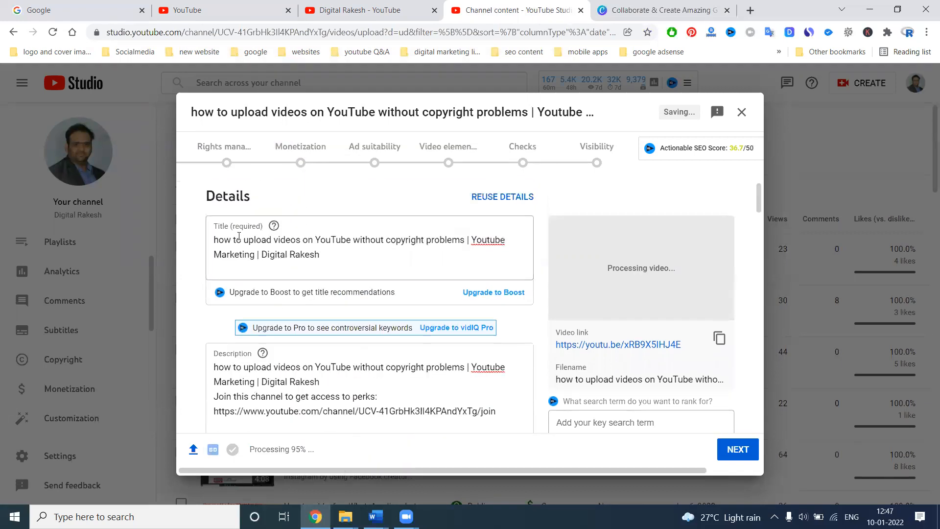
left_click(219, 241)
key("BackSpace")
type("H")
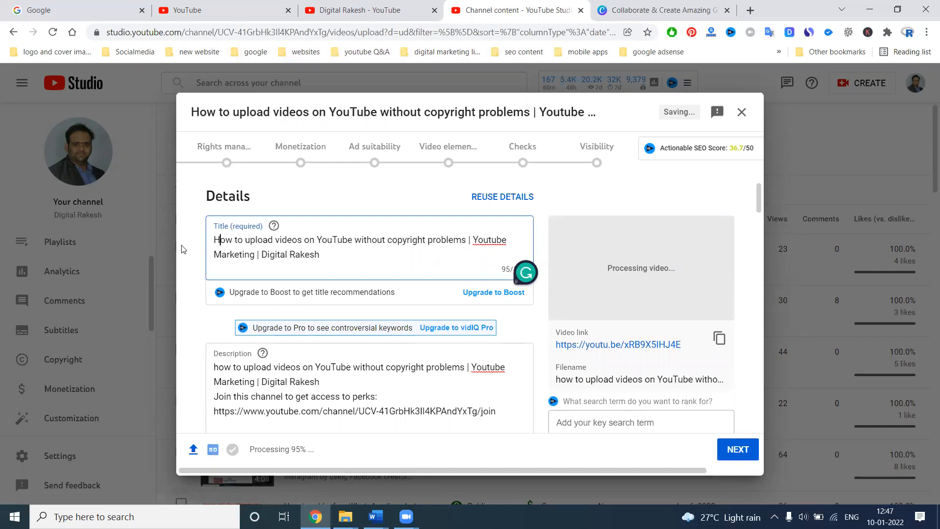
left_click_drag(218, 368, 183, 374)
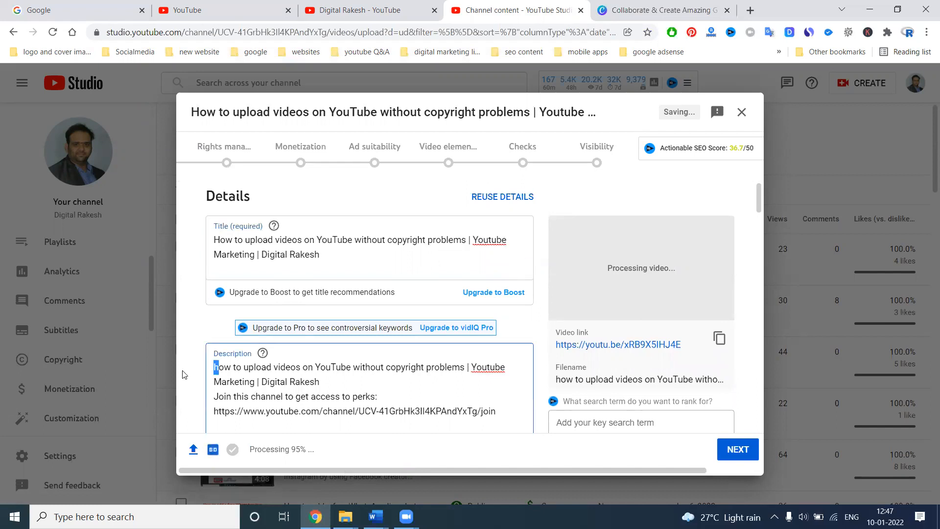
type("H")
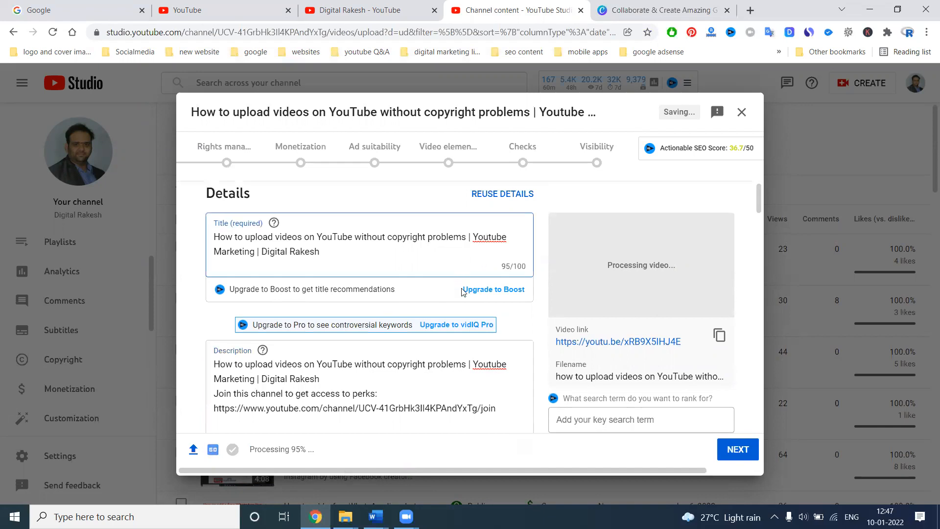
Step: Add the previously copied full video title as a new tag after the existing tags
scroll(463, 292, "down", 10)
scroll(463, 293, "down", 10)
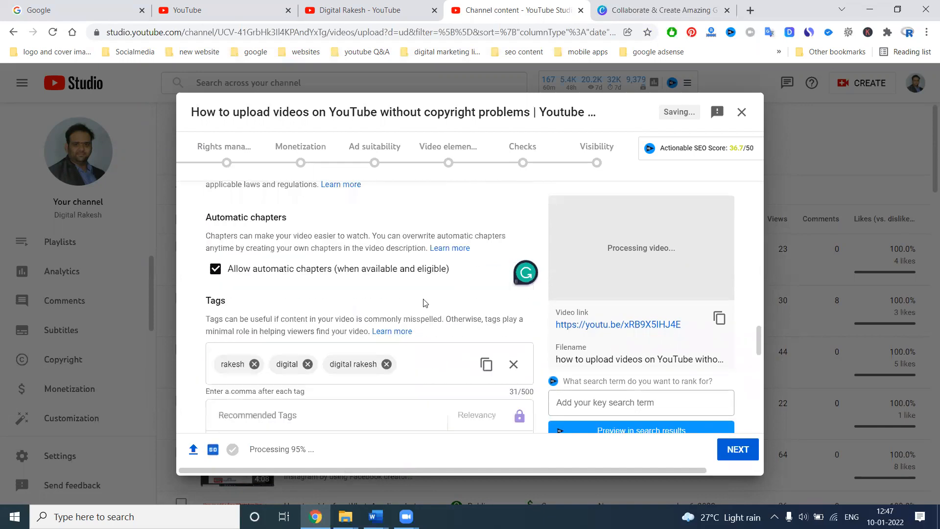
left_click(425, 337)
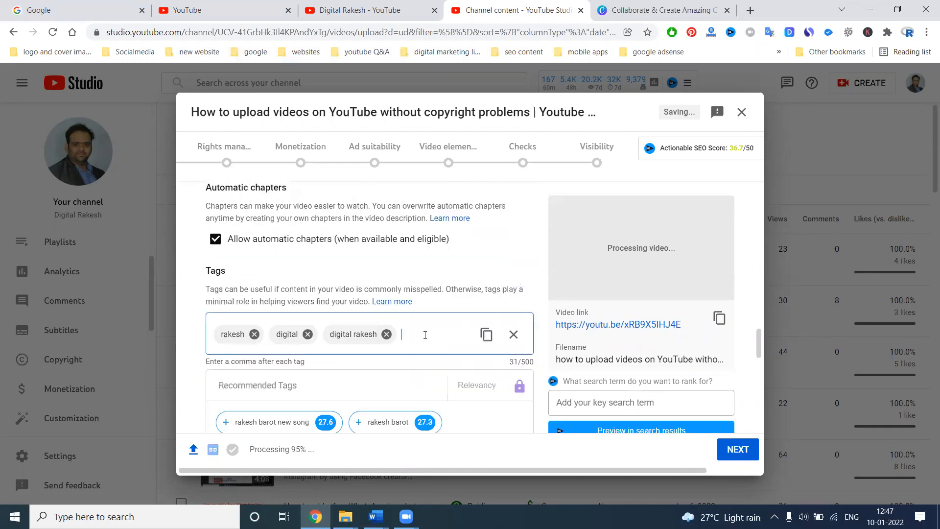
key("ctrl+v")
Step: Copy the title's main phrase into the tags and correct it to "how to upload videos on YouTube without copyright problems"
left_click_drag(198, 112, 534, 113)
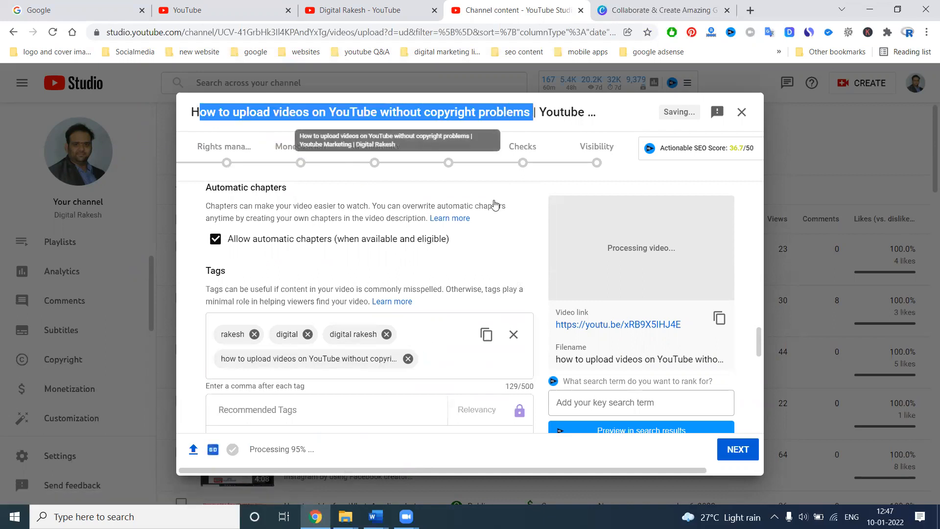
key("ctrl+c")
left_click(440, 365)
key("ctrl+v")
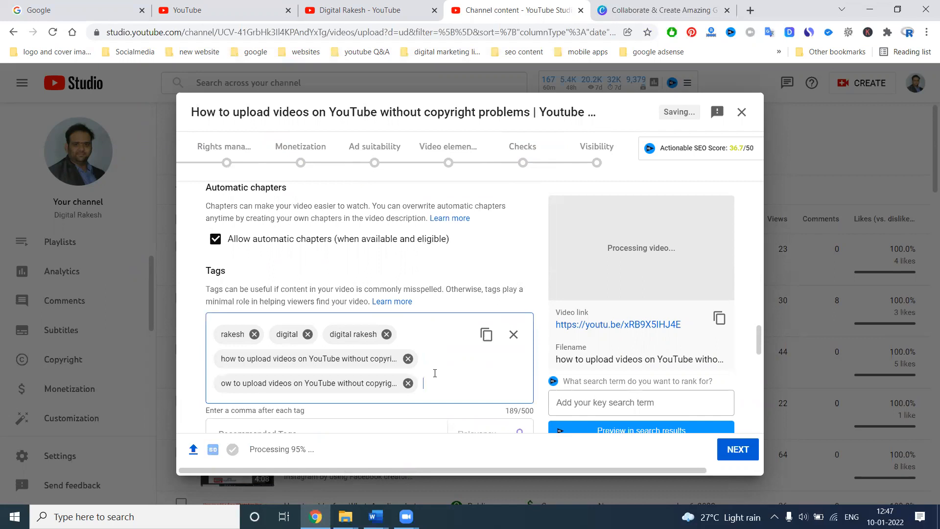
left_click(221, 384)
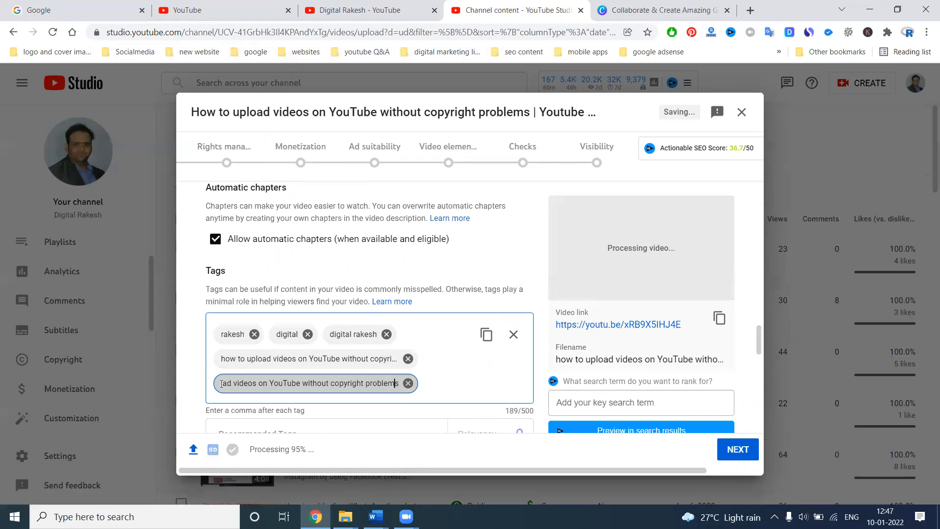
key("Left")
key("Left")
key("Left")
key("Left")
key("Left")
key("Left")
key("Left")
key("Left")
key("Left")
key("Left")
key("Left")
key("Left")
key("Left")
key("Left")
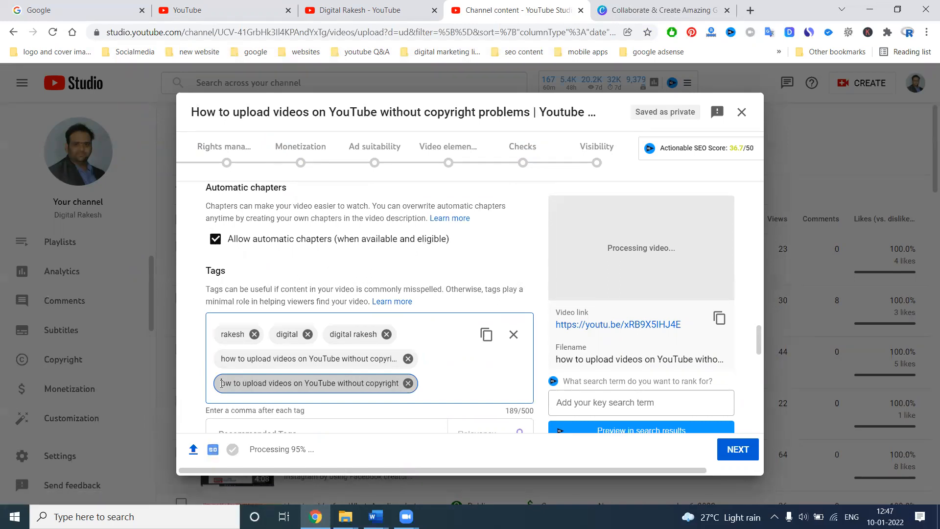
type("h")
key("End")
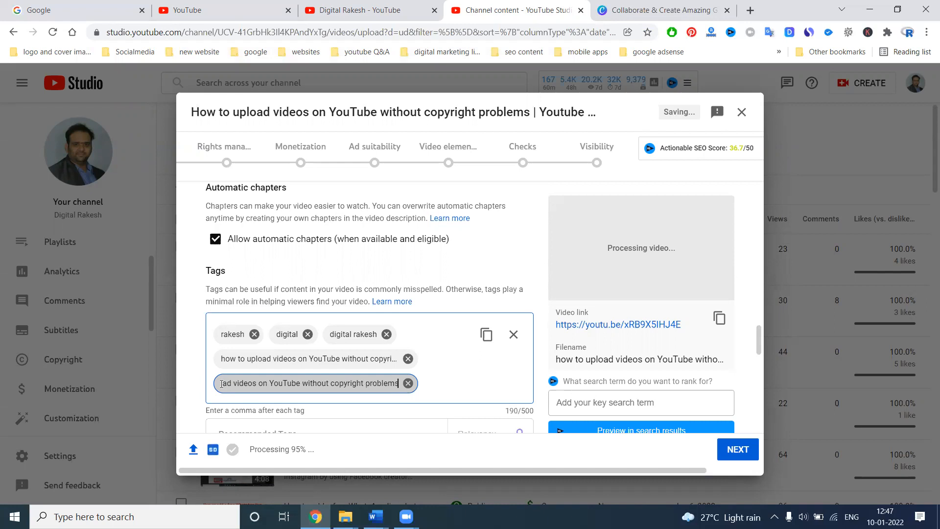
key("Return")
Step: Add the tags "How to upload videos on YouTube", copied from the title, and "youtube"
left_click_drag(376, 112, 170, 112)
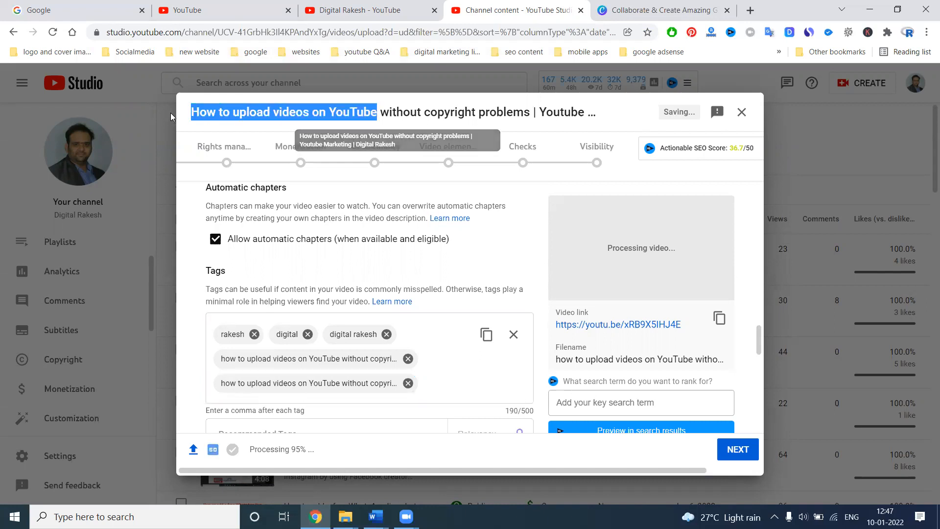
key("ctrl+c")
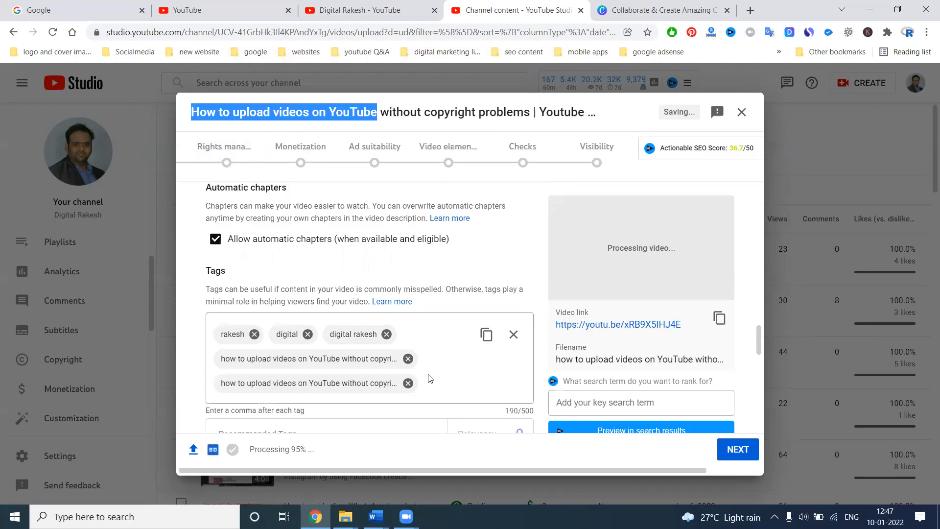
left_click(433, 381)
key("ctrl+v")
type("youtube")
key("Return")
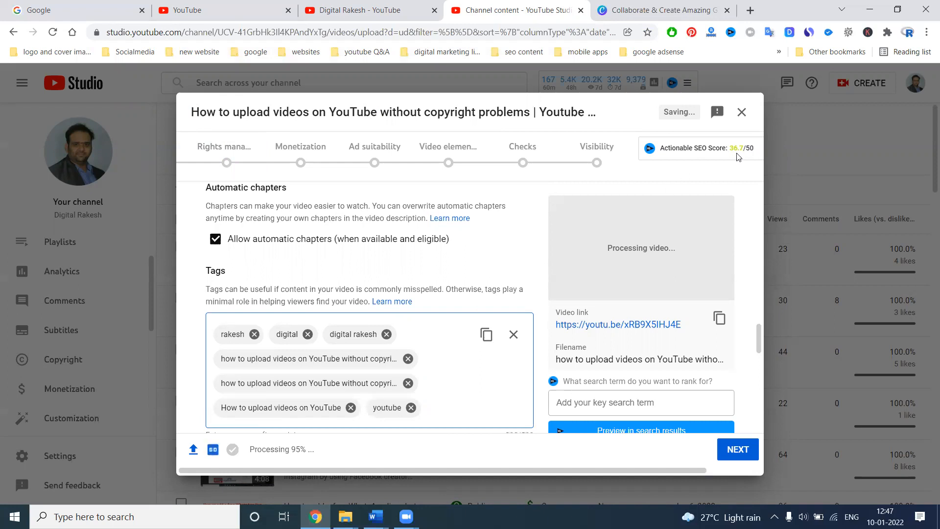
Step: Search Google for "vidiq toolbar" and view the vidIQ extension page in a new tab
left_click(70, 11)
type("vidiq ")
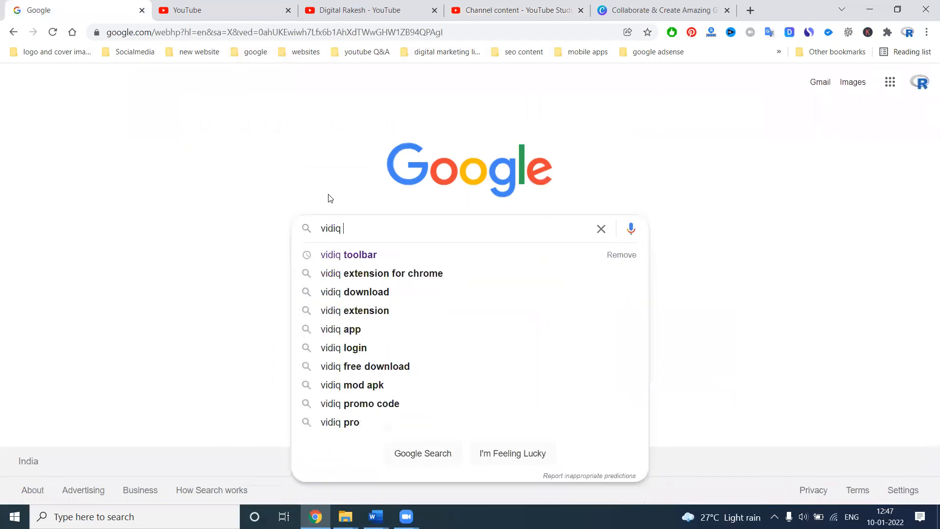
type("toolbar")
key("Return")
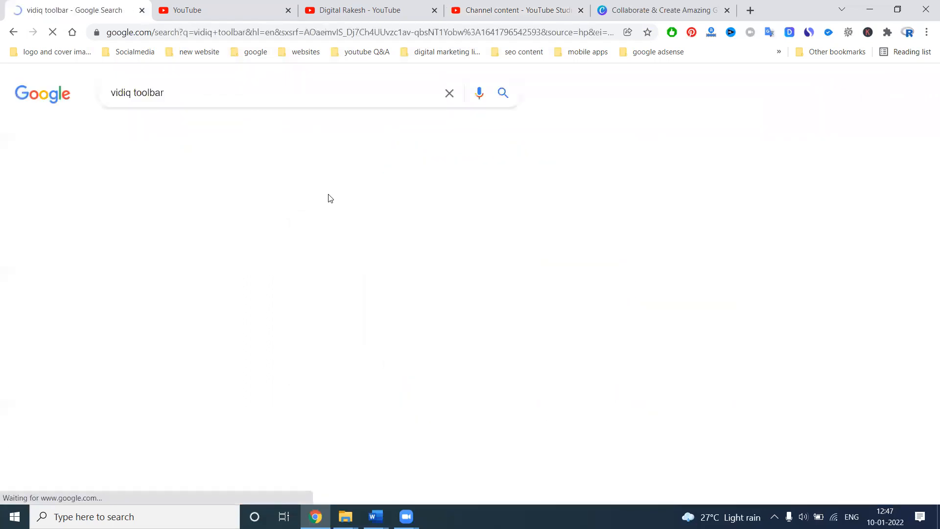
right_click(170, 290)
left_click(206, 236)
left_click(173, 5)
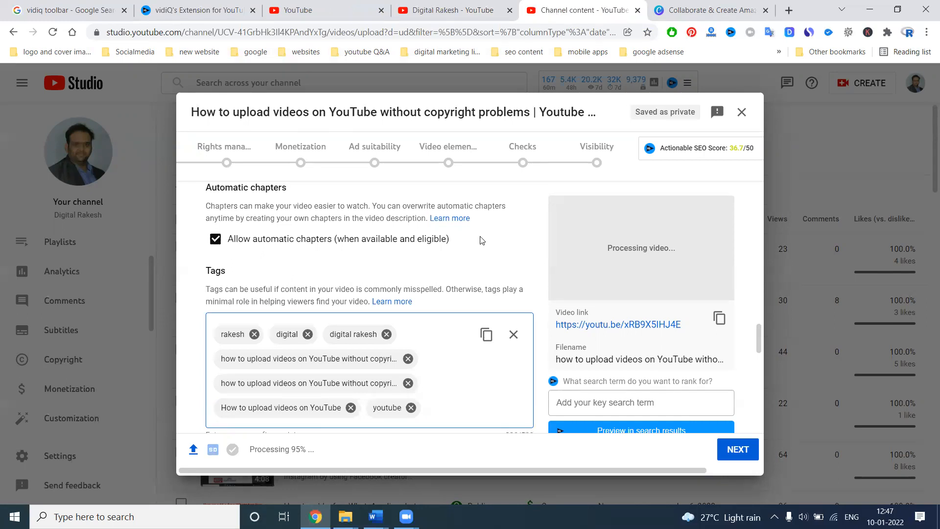
Step: Look over the uploaded videos on the Digital Rakesh channel page and return to the video upload details
left_click(407, 7)
scroll(432, 230, "down", 2)
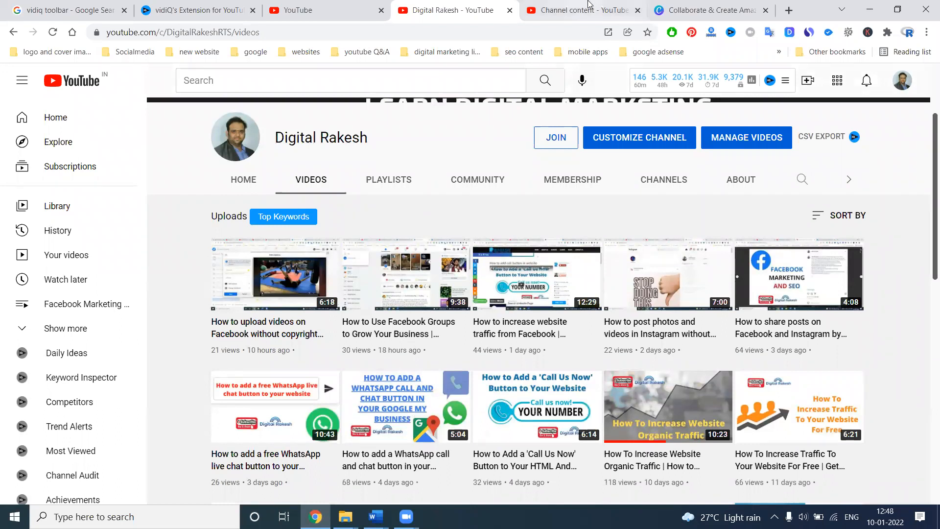
left_click(576, 12)
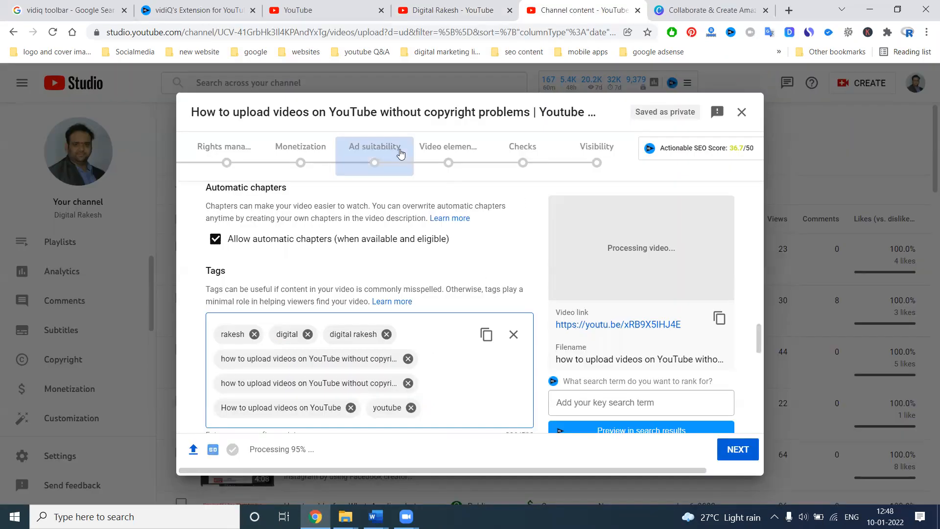
Step: Add the tags "How to upload videos" and "videos", copying both phrases from the video title
left_click_drag(309, 111, 177, 117)
key("ctrl+c")
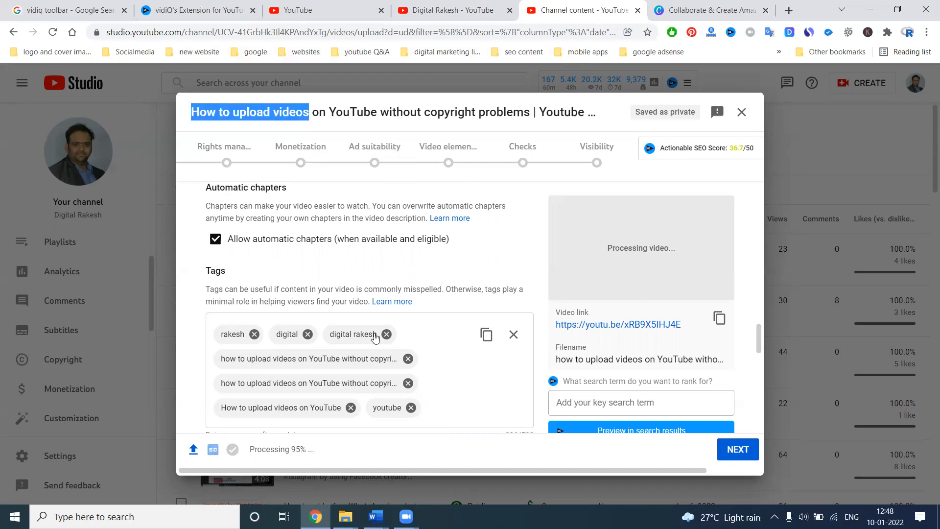
left_click(449, 417)
key("ctrl+v")
scroll(440, 372, "down", 3)
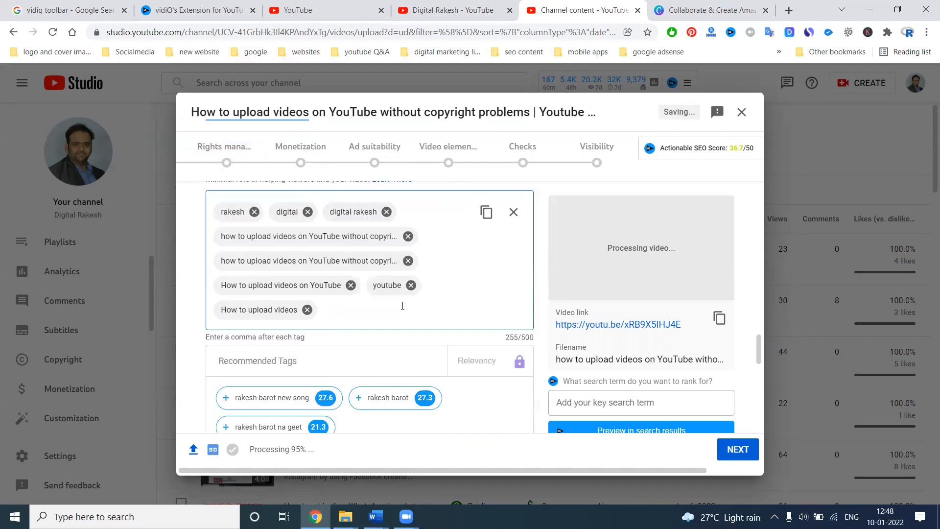
double_click(289, 104)
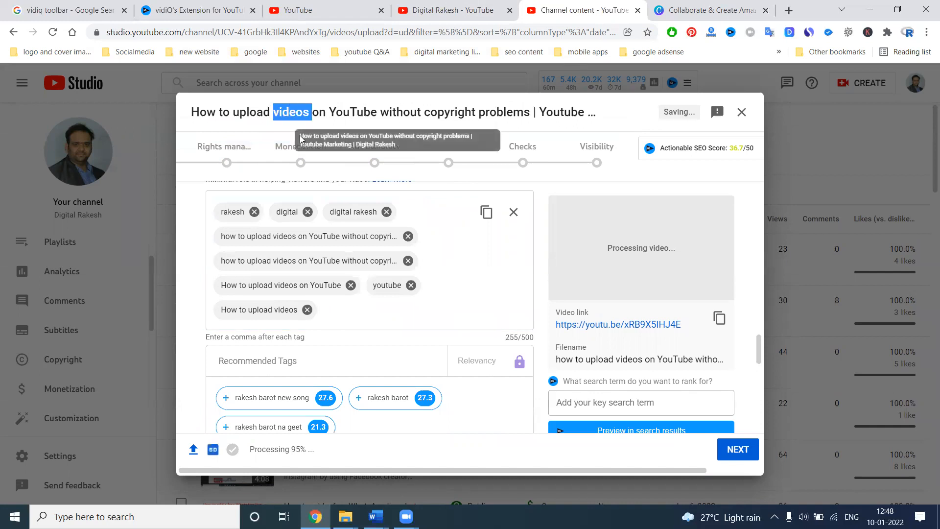
key("ctrl+c")
left_click(369, 307)
key("ctrl+v")
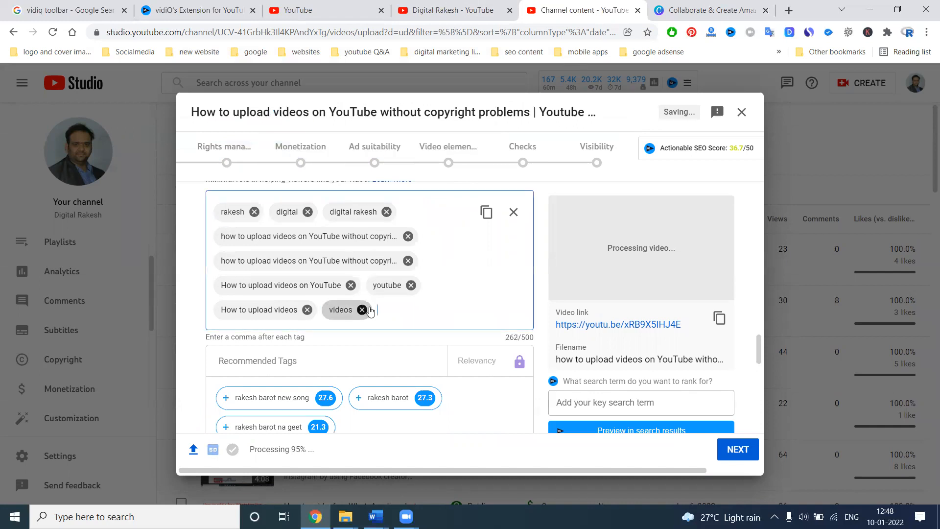
scroll(474, 302, "up", 15)
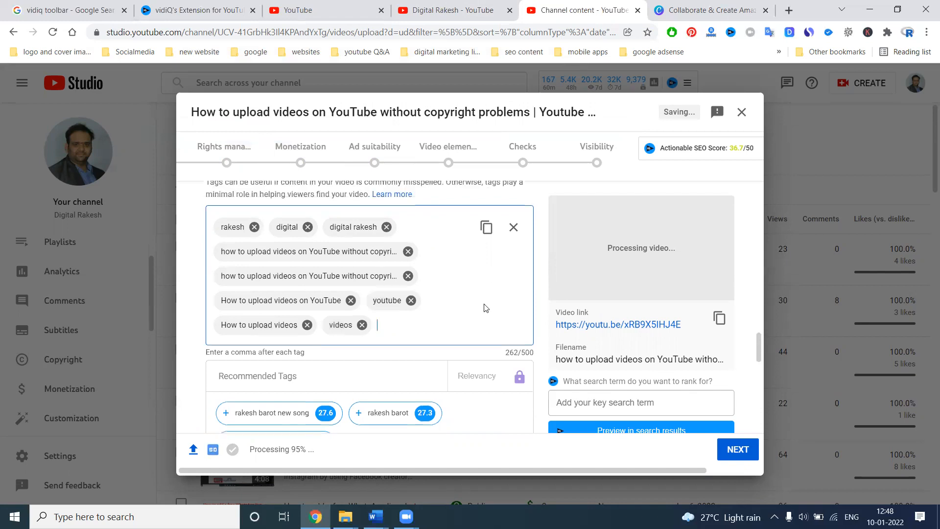
scroll(486, 308, "up", 2)
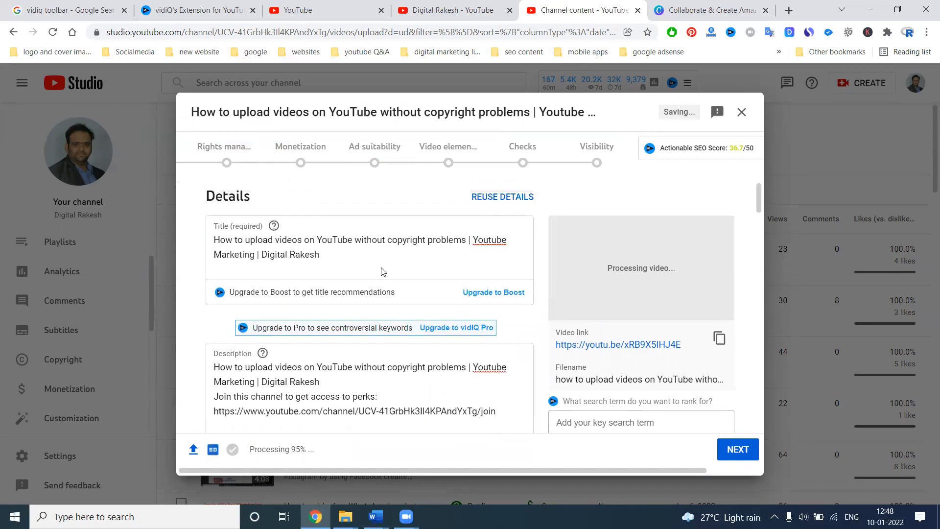
Step: Add the tag "upload videos on YouTube without copyright problems | Youtube Marketing | Digital Rakesh", copied from the video title
left_click_drag(245, 239, 336, 249)
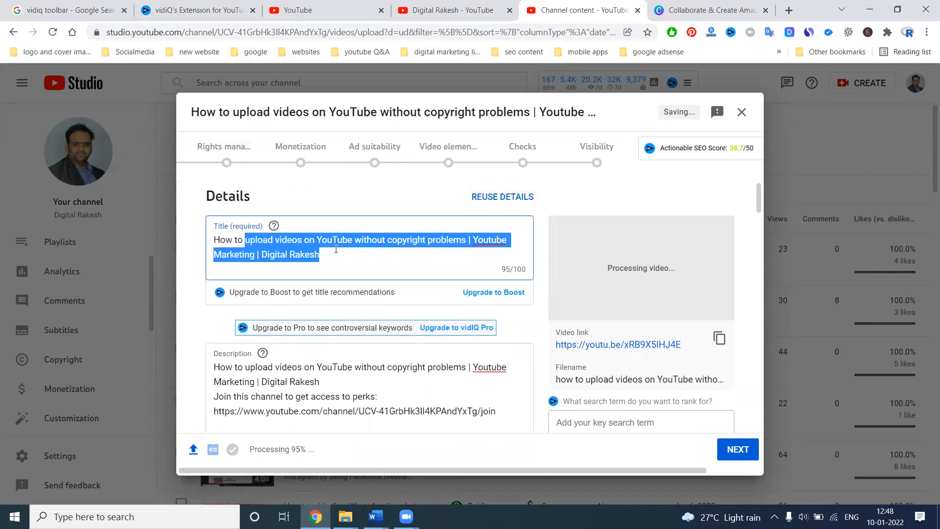
scroll(442, 361, "down", 15)
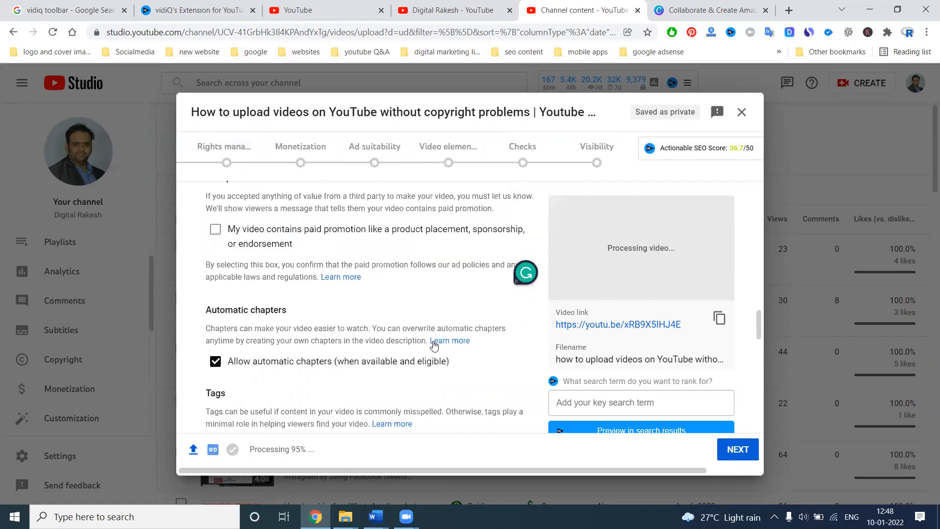
scroll(434, 346, "down", 3)
left_click(414, 250)
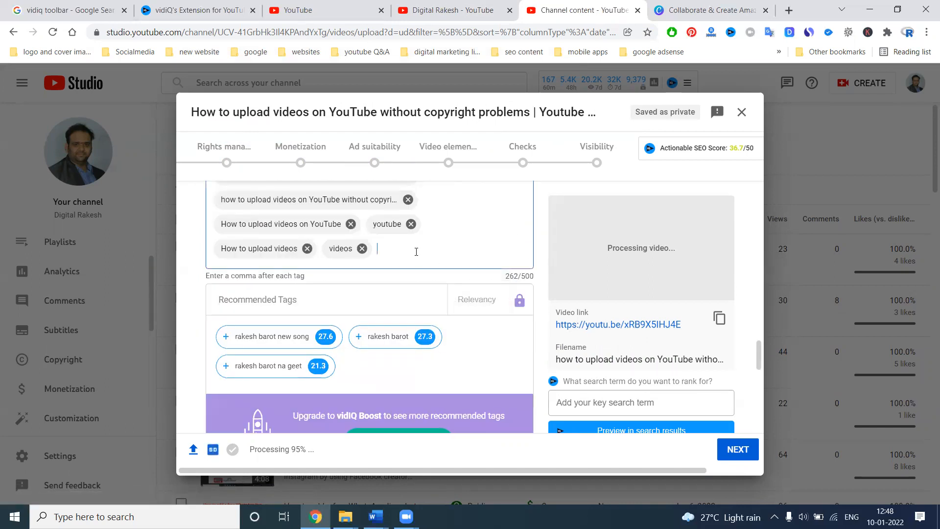
key("ctrl+v")
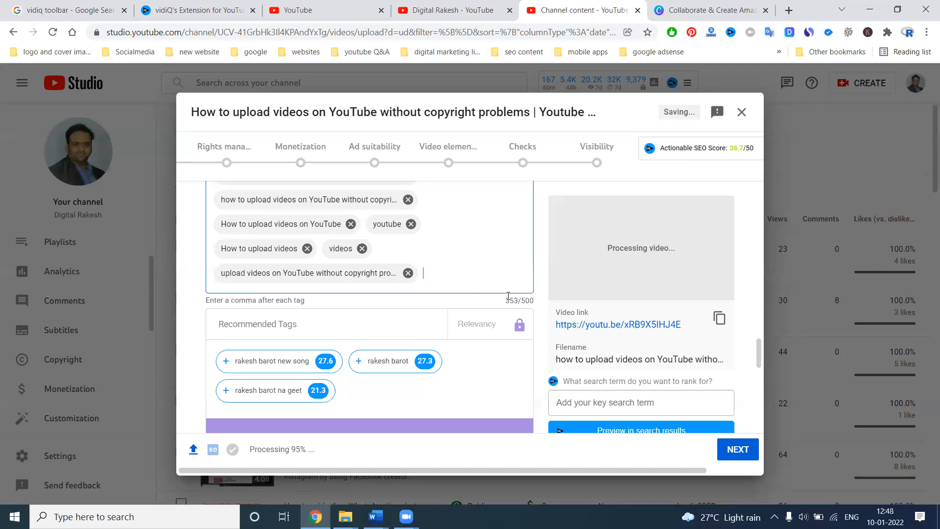
Step: Add the tags "How to upload videos on YouTube without copyright problems | Youtube Marketing", copied from the title, and "marketing"
scroll(503, 240, "up", 18)
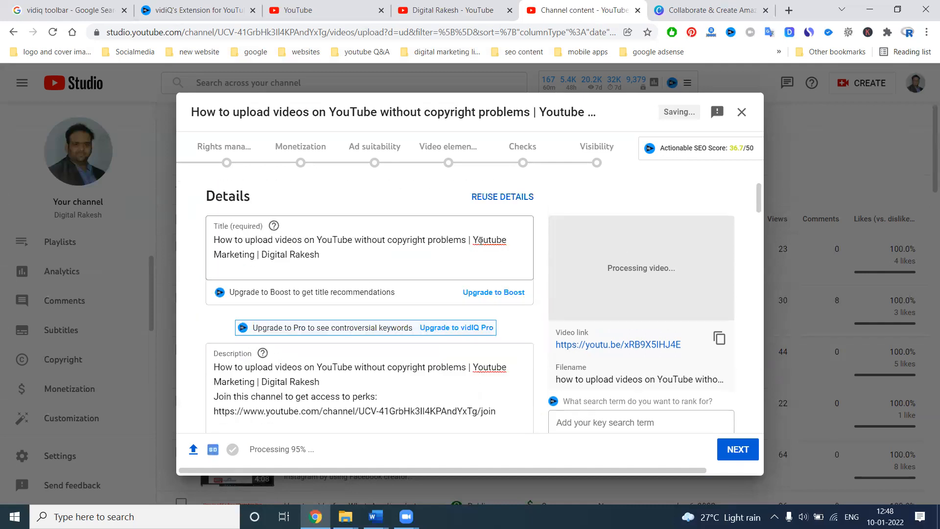
left_click(509, 239)
key("Delete")
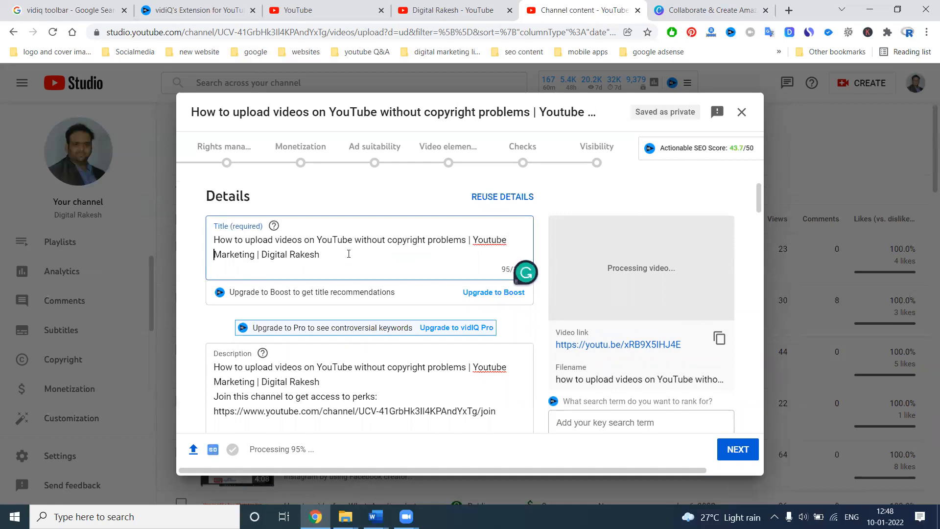
left_click_drag(211, 242, 254, 256)
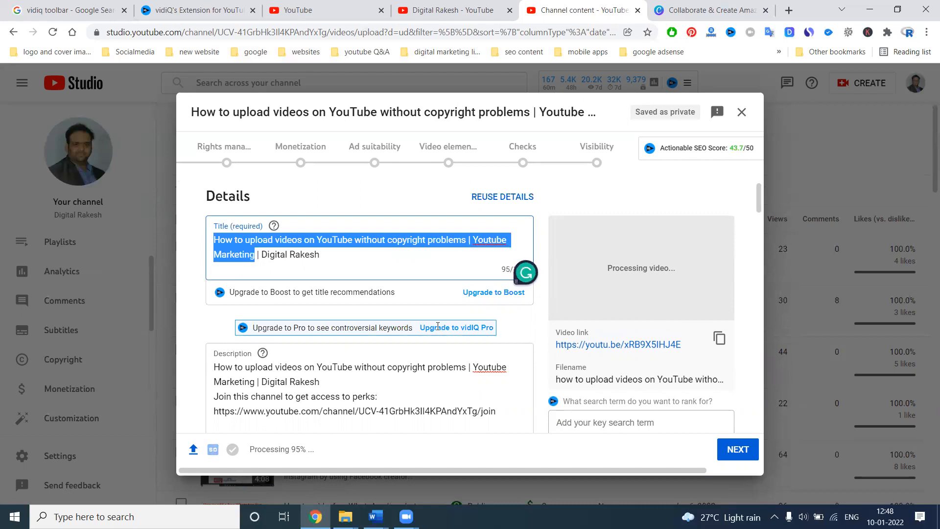
scroll(437, 326, "down", 15)
scroll(437, 326, "down", 6)
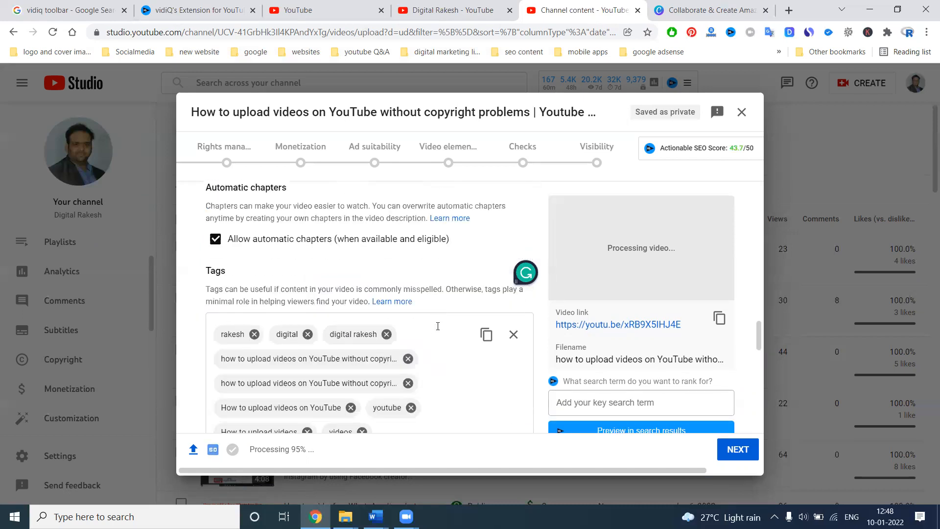
left_click(455, 337)
key("ctrl+v")
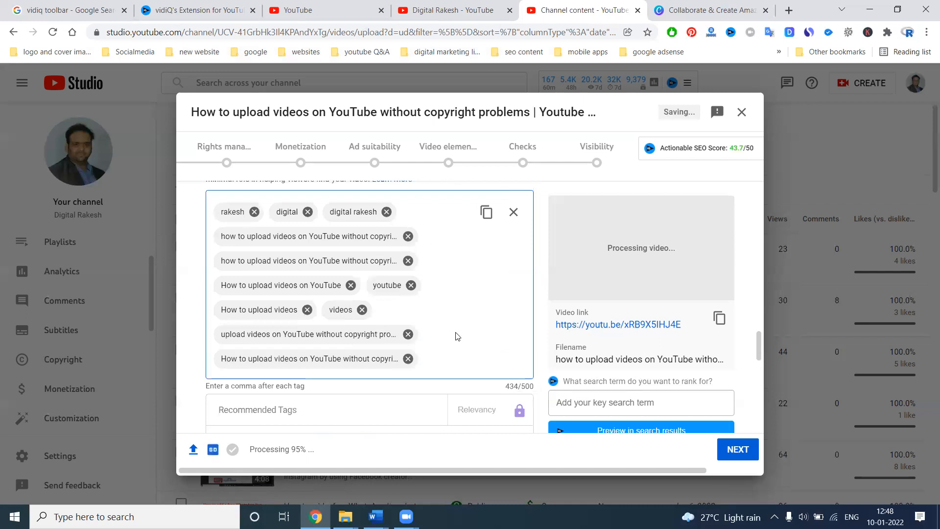
type("marketing,")
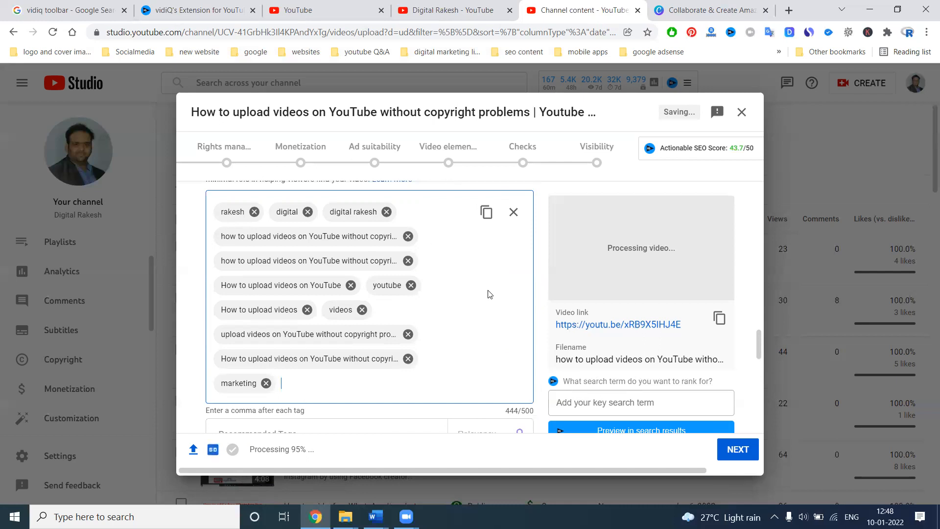
Step: Try to add the tag "upload videos on YouTube without copyright problems | Youtube Marketing", copied from the title
scroll(488, 293, "up", 12)
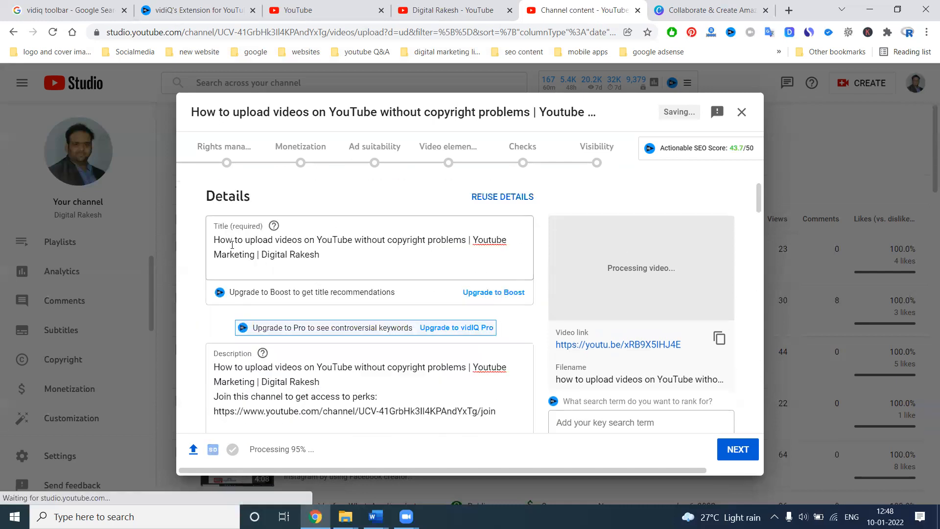
left_click_drag(245, 239, 255, 253)
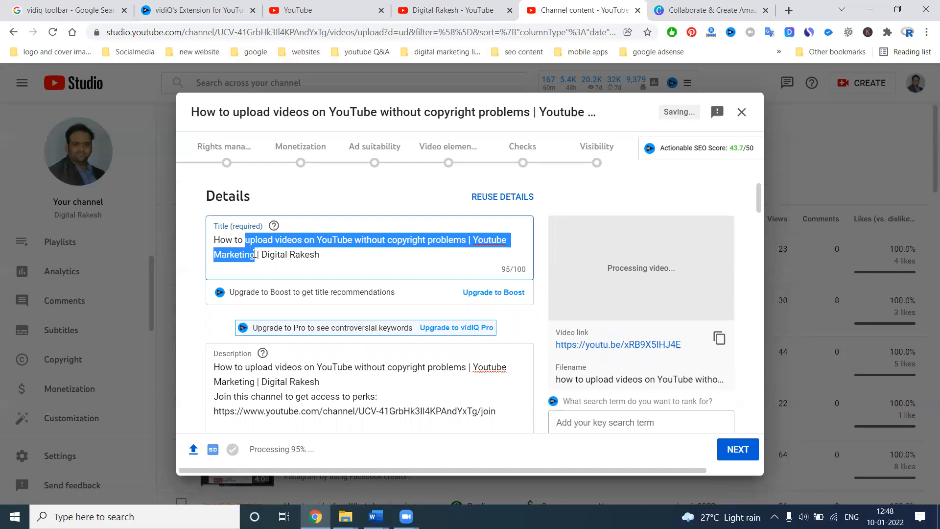
scroll(428, 311, "down", 5)
scroll(427, 311, "down", 15)
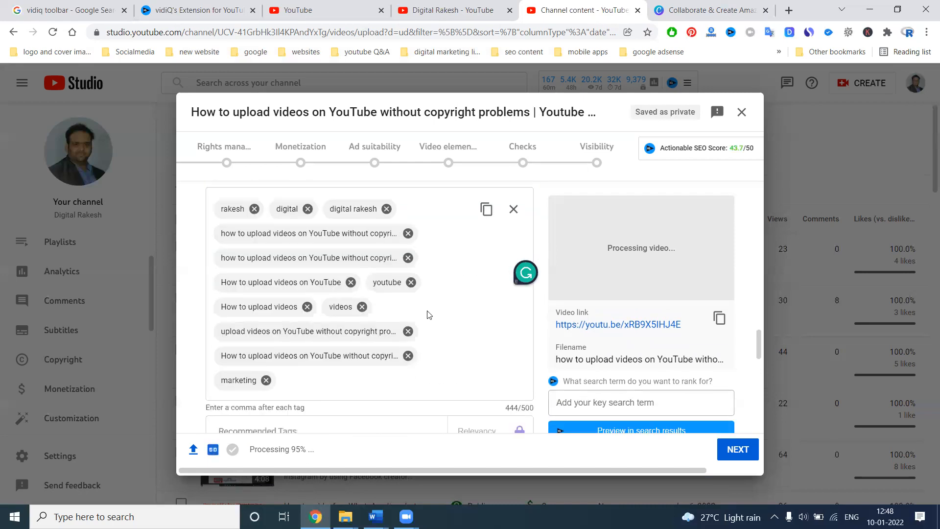
scroll(427, 313, "up", 4)
left_click(409, 259)
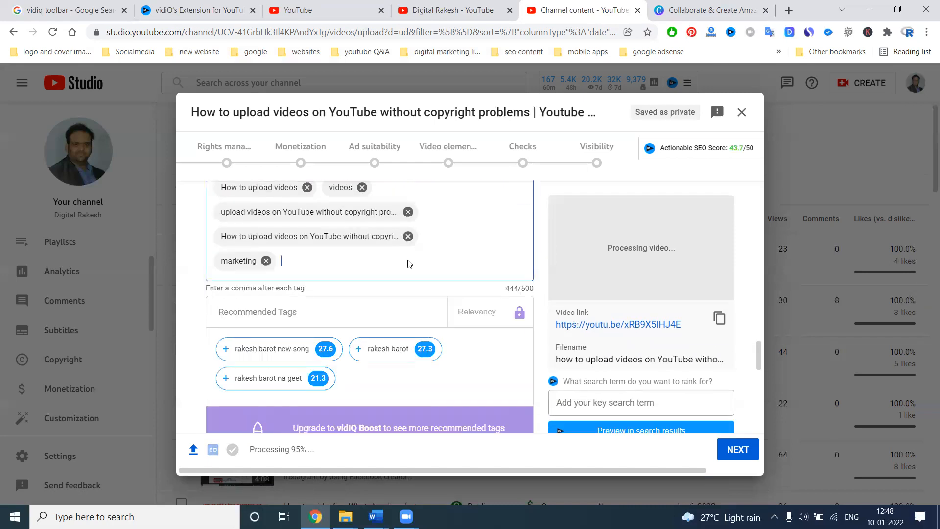
key("ctrl+v")
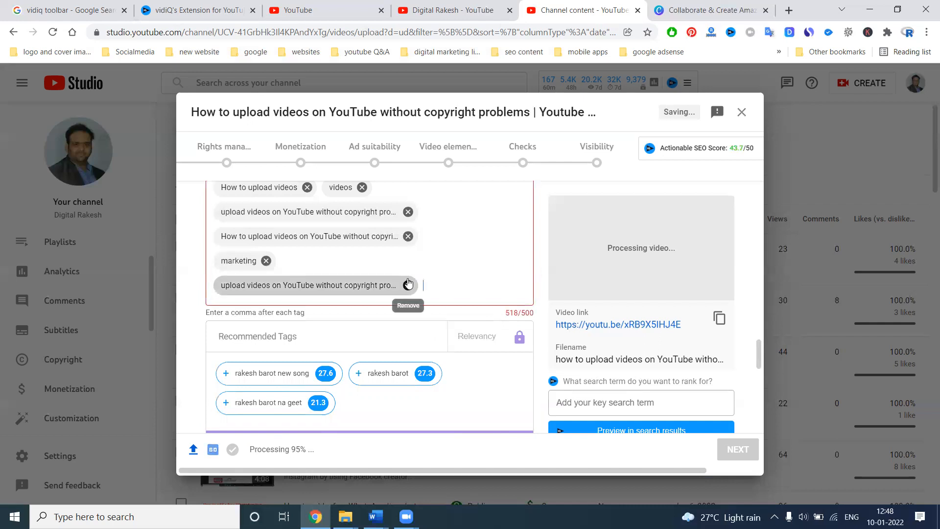
left_click(407, 285)
Step: Set the recording date to Jan 10, 2022 and continue to the Rights management stage
scroll(382, 307, "down", 6)
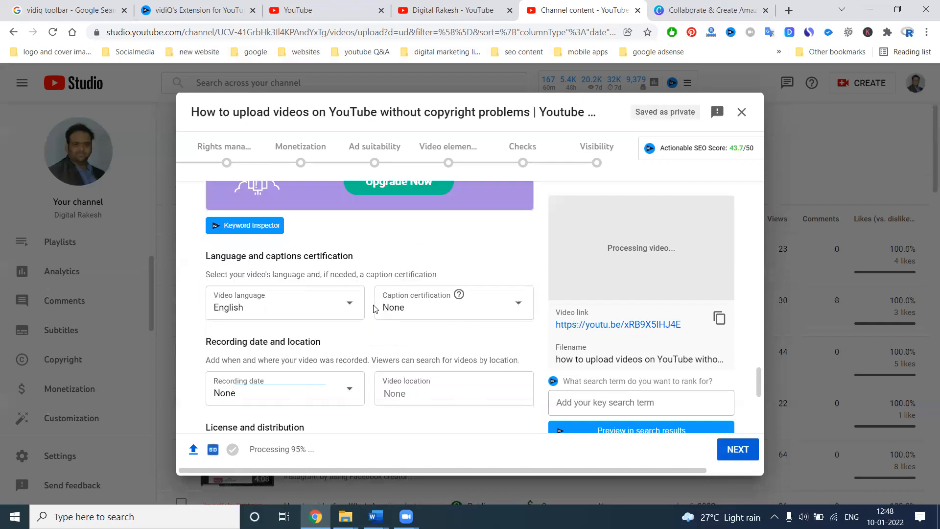
left_click(279, 348)
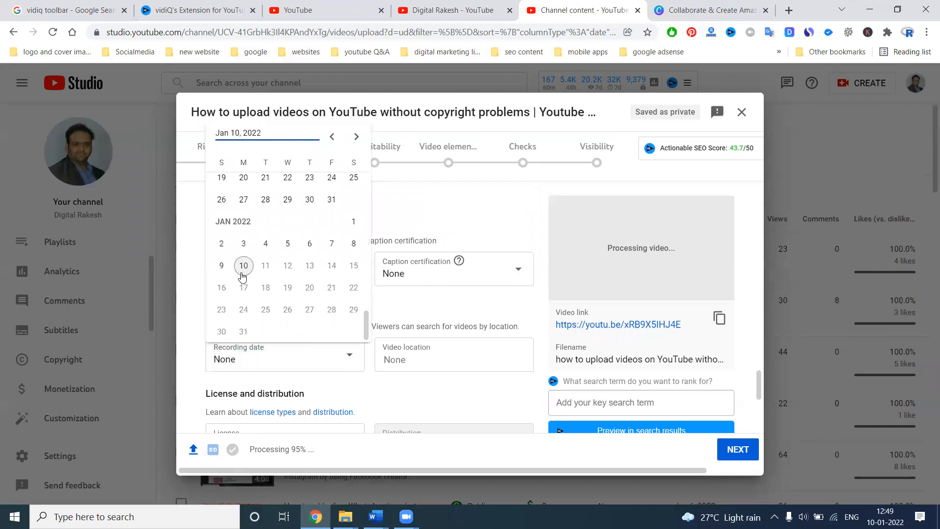
left_click(244, 265)
scroll(369, 309, "down", 5)
scroll(372, 310, "up", 2)
scroll(374, 310, "up", 1)
scroll(397, 308, "down", 5)
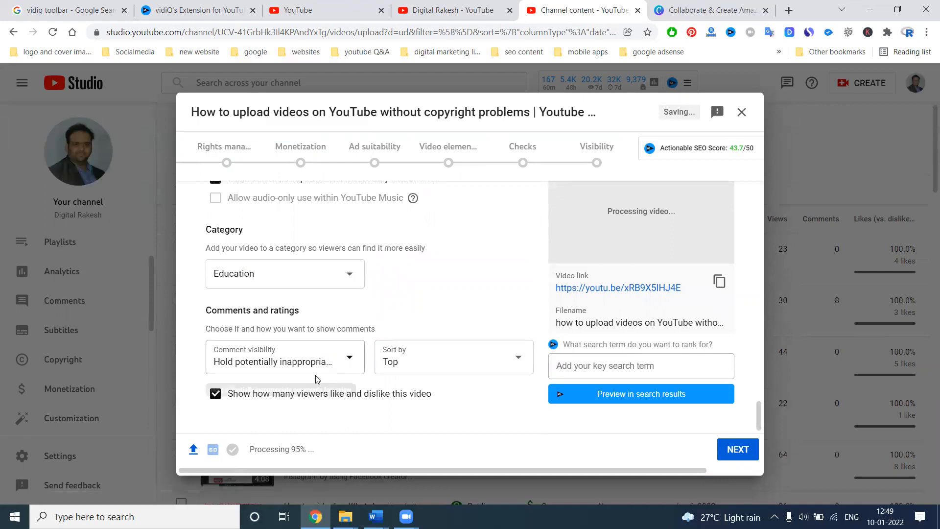
left_click(736, 448)
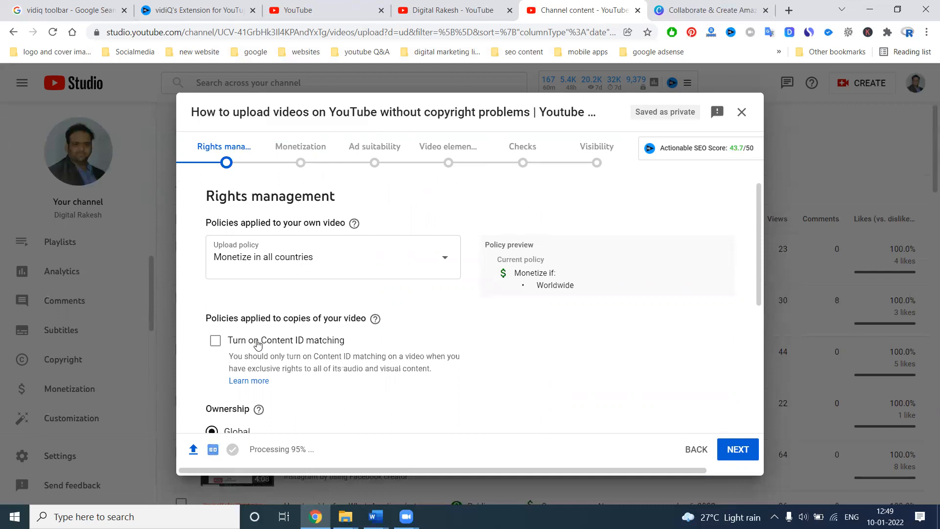
Step: Close the vidIQ extension page and choose Web as the asset type in the rights management settings
left_click(253, 10)
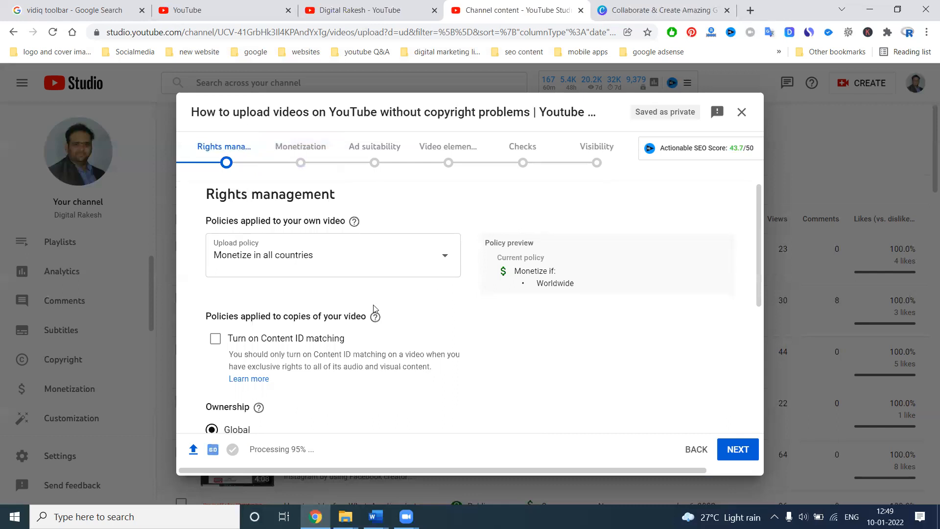
scroll(288, 231, "down", 3)
scroll(288, 219, "down", 3)
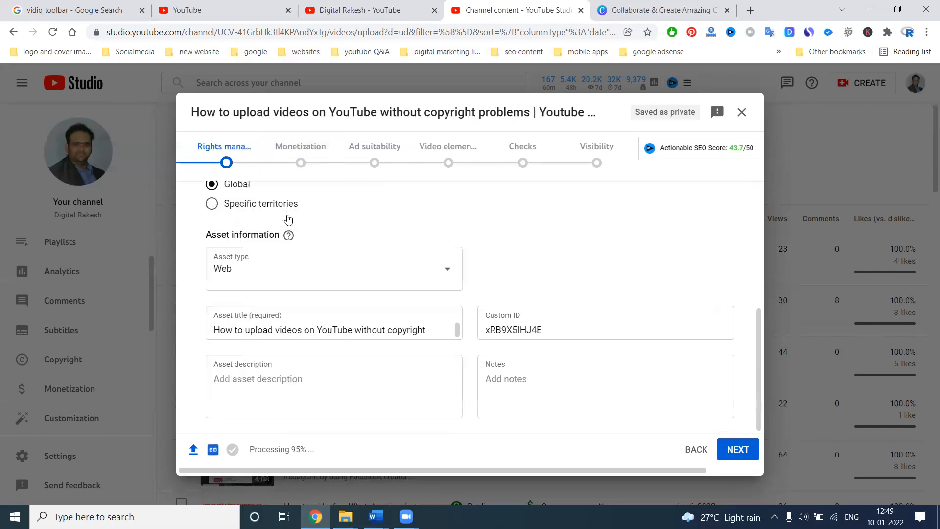
left_click(244, 261)
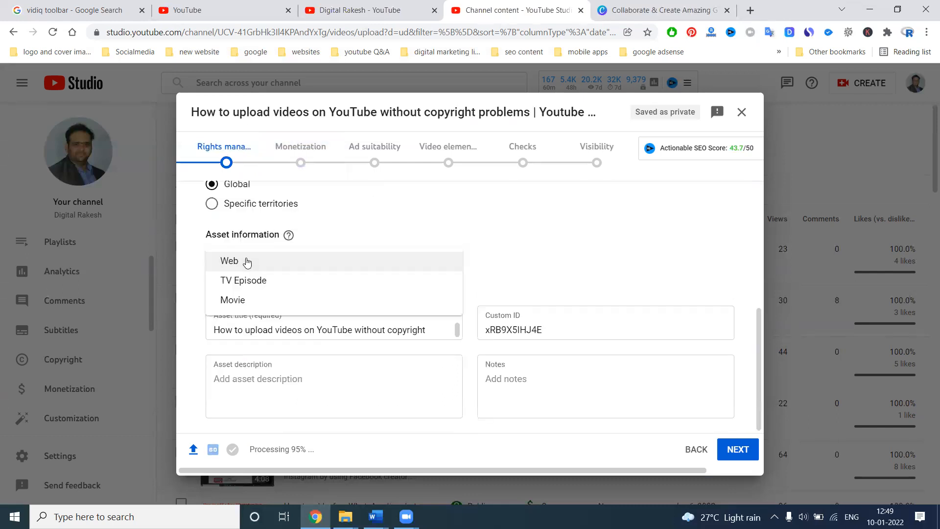
left_click(246, 262)
Step: Copy the full asset title into both the asset description and the notes
triple_click(288, 329)
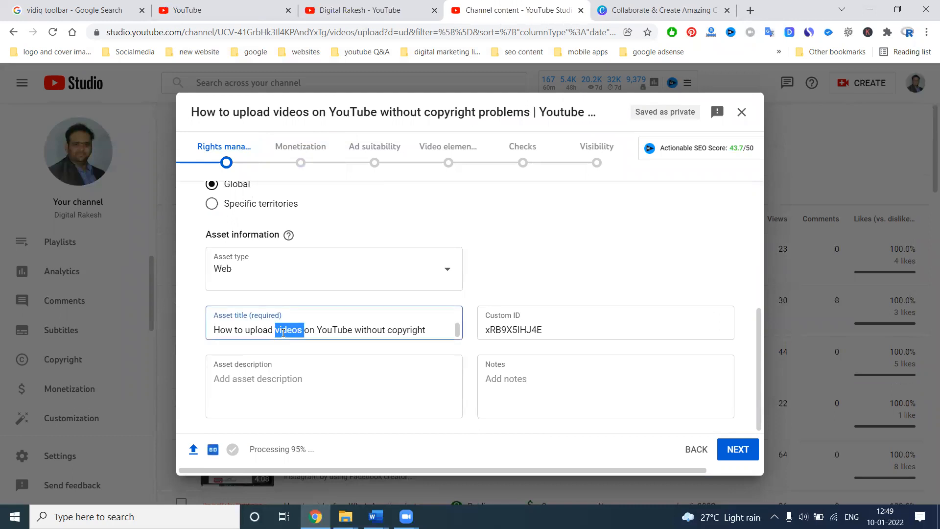
key("ctrl+c")
left_click(292, 370)
key("ctrl+v")
left_click(539, 390)
key("ctrl+v")
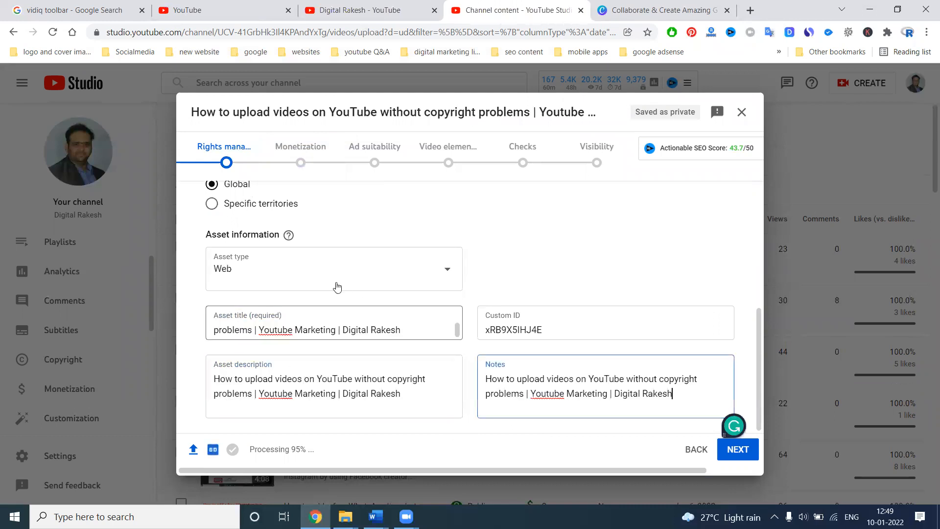
left_click(362, 277)
left_click(558, 241)
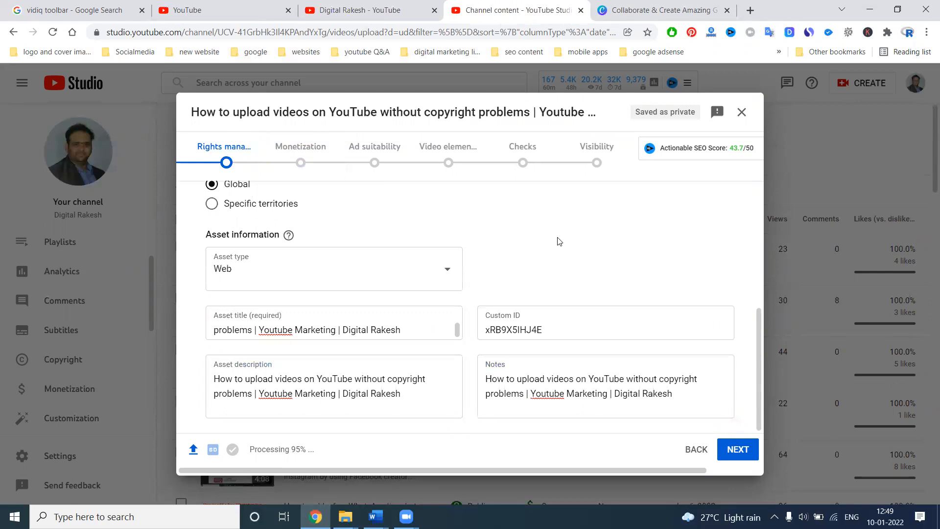
Step: Try the Specific territories ownership option and return the ownership to Global
scroll(490, 241, "up", 4)
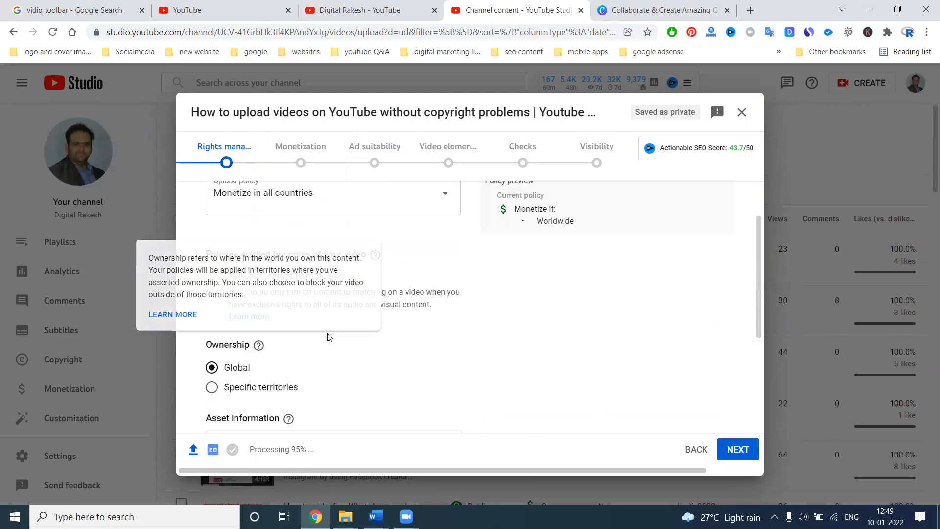
scroll(264, 345, "down", 1)
left_click(285, 328)
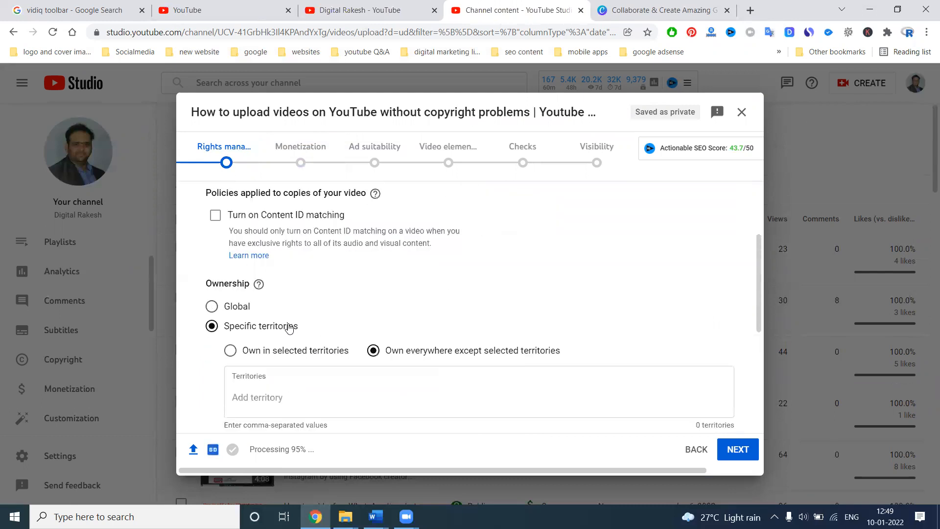
scroll(275, 244, "down", 2)
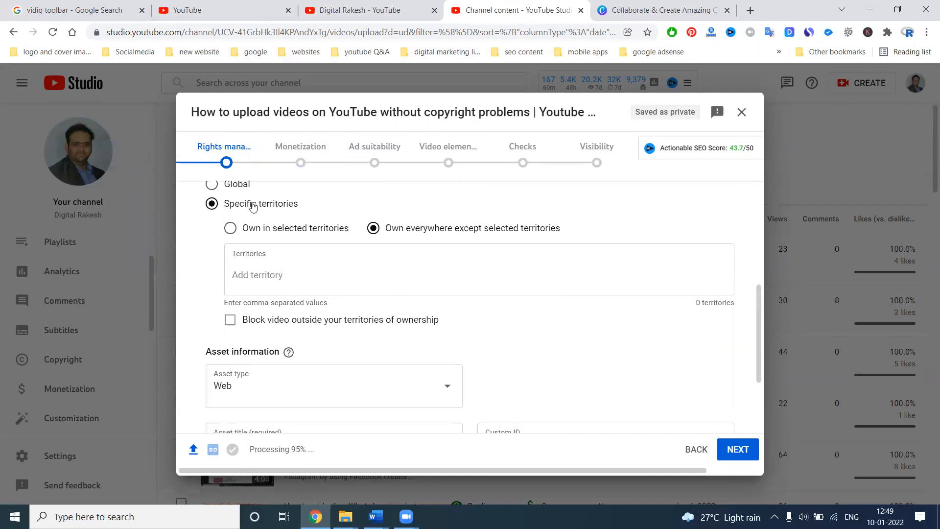
scroll(252, 205, "up", 1)
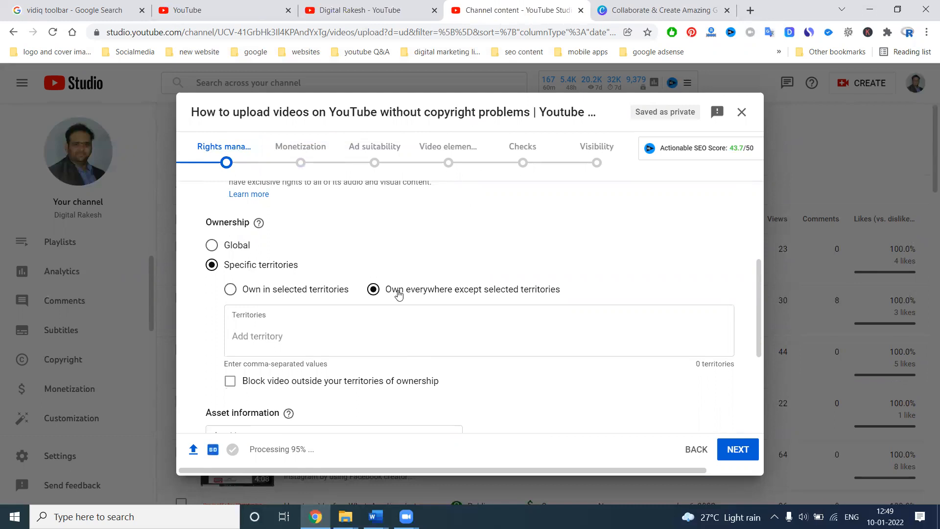
left_click(235, 250)
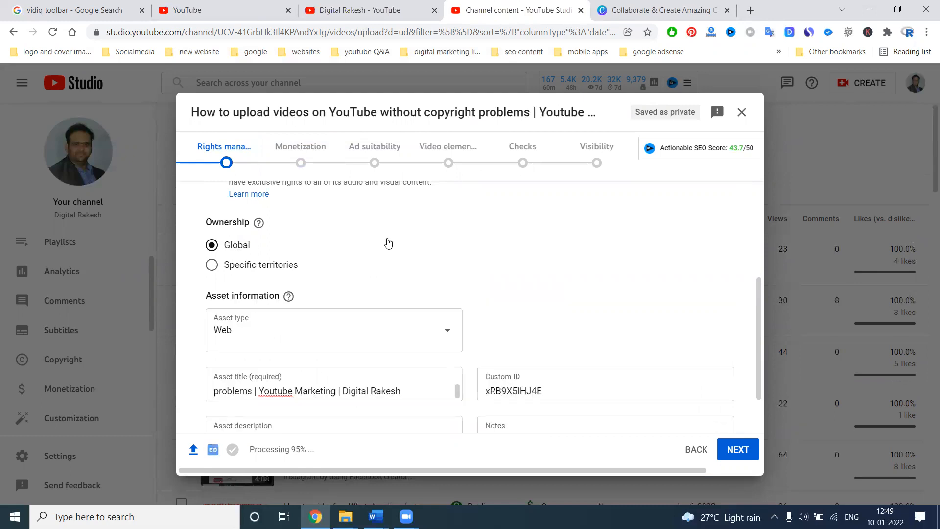
Step: Continue to the Monetization stage, open the mid-roll ad break editor and move the playhead to 00:15:05
scroll(388, 243, "down", 1)
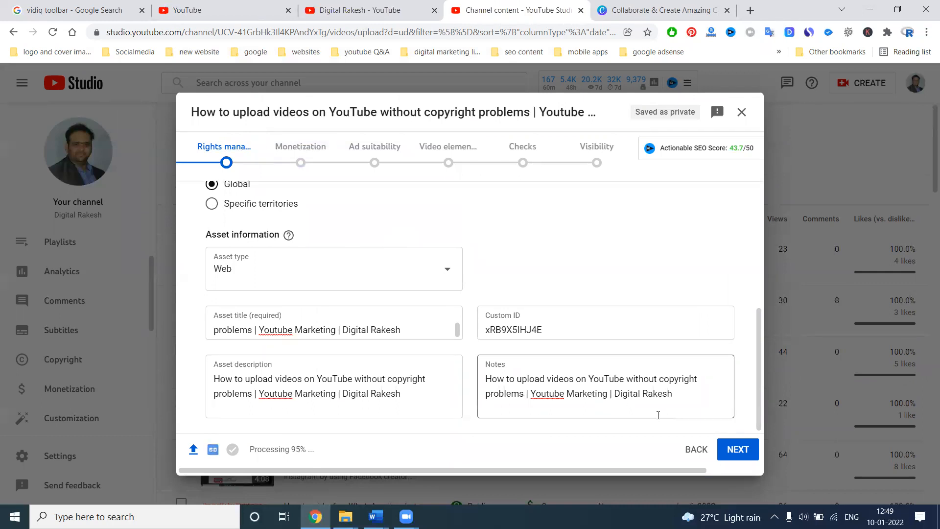
left_click(733, 448)
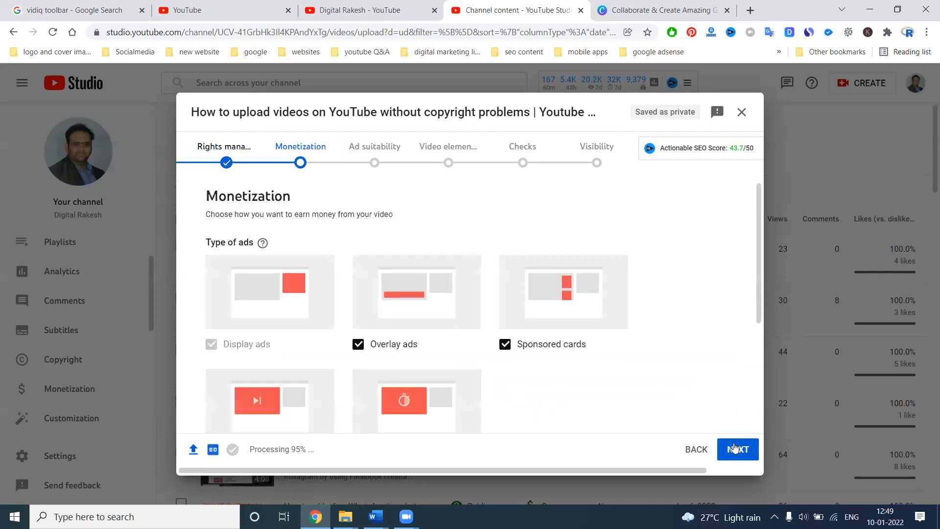
scroll(526, 347, "down", 3)
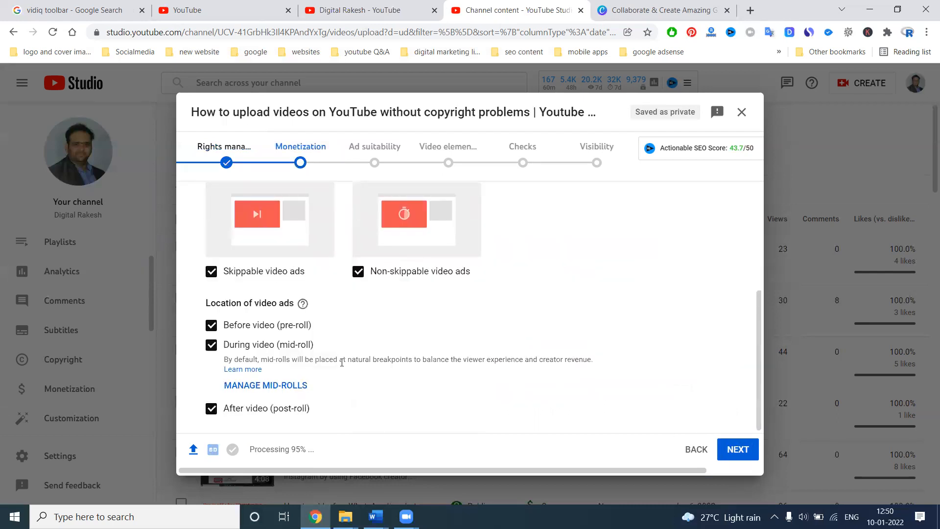
left_click(275, 390)
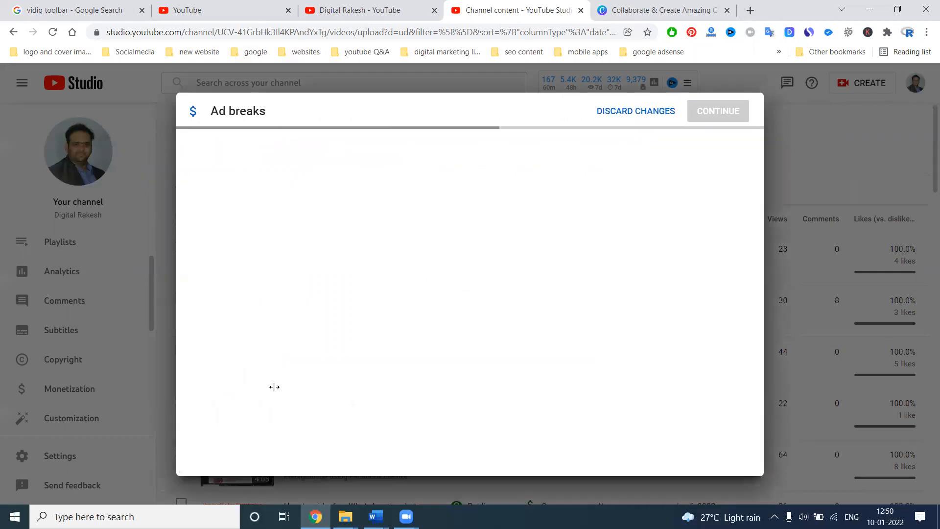
left_click_drag(275, 390, 282, 397)
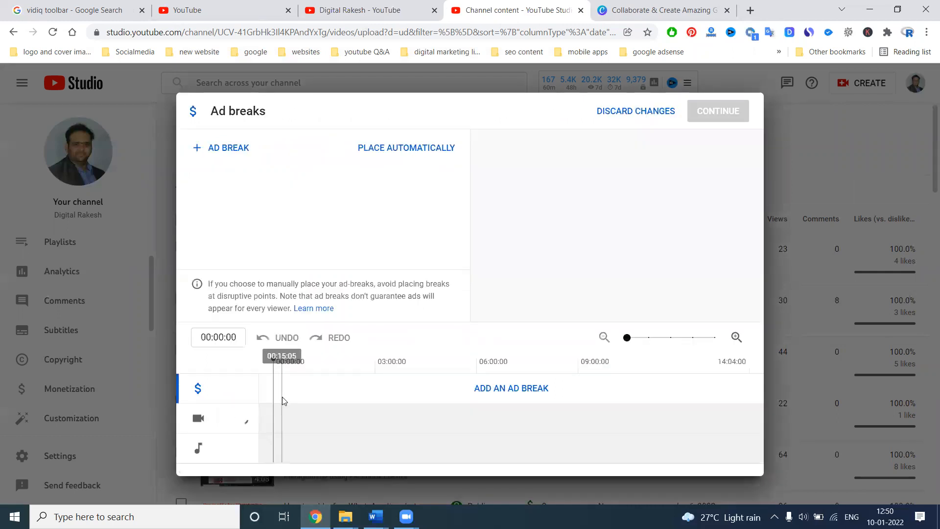
Step: Add mid-roll ad breaks at 00:15:05, 01:36:16, 04:19:15 and 06:54:23 on the video timeline
left_click(220, 147)
left_click(328, 362)
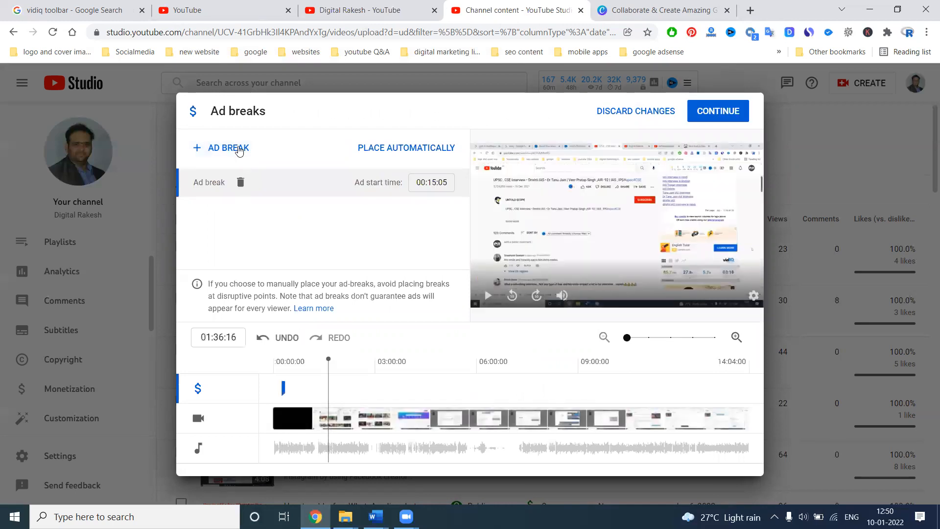
left_click(237, 147)
left_click(420, 362)
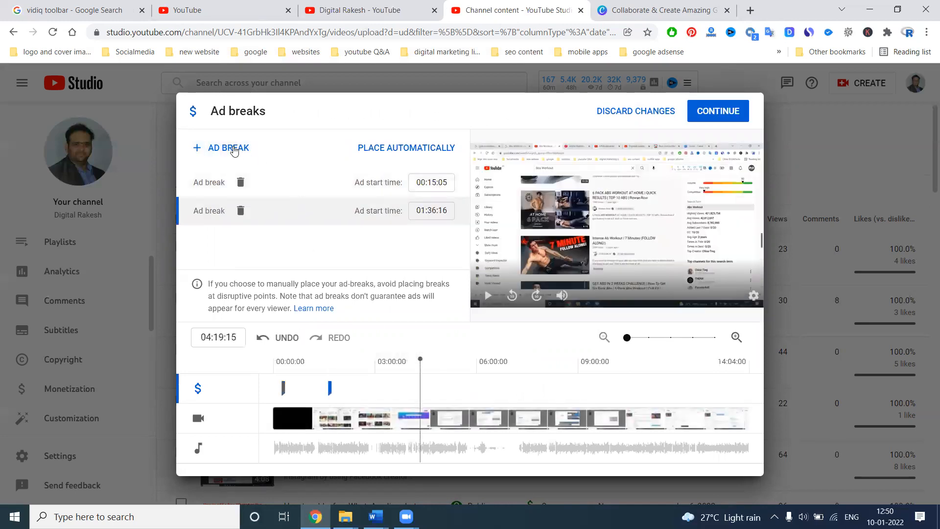
left_click(228, 147)
left_click(509, 398)
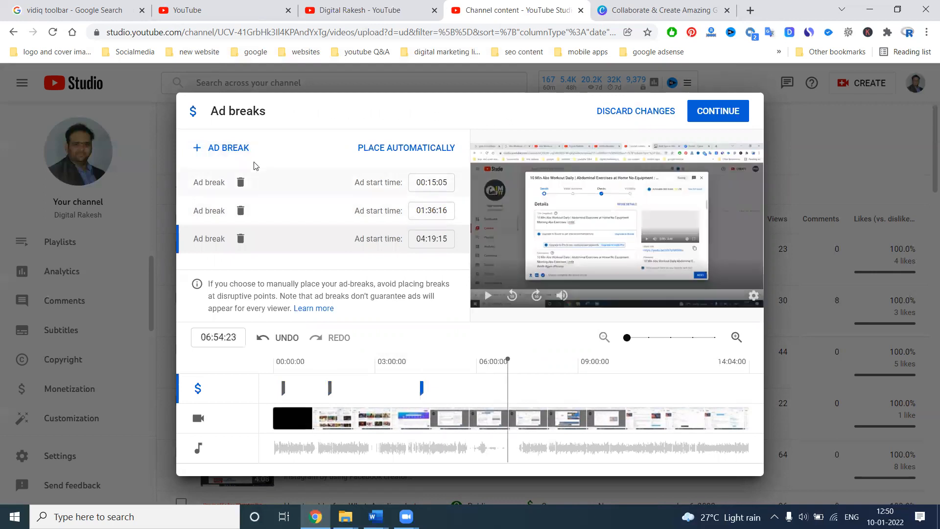
left_click(221, 148)
Step: Add ad breaks at 11:01:12, near the end of the video and around 09:00:00, and confirm all the ad breaks
left_click(647, 365)
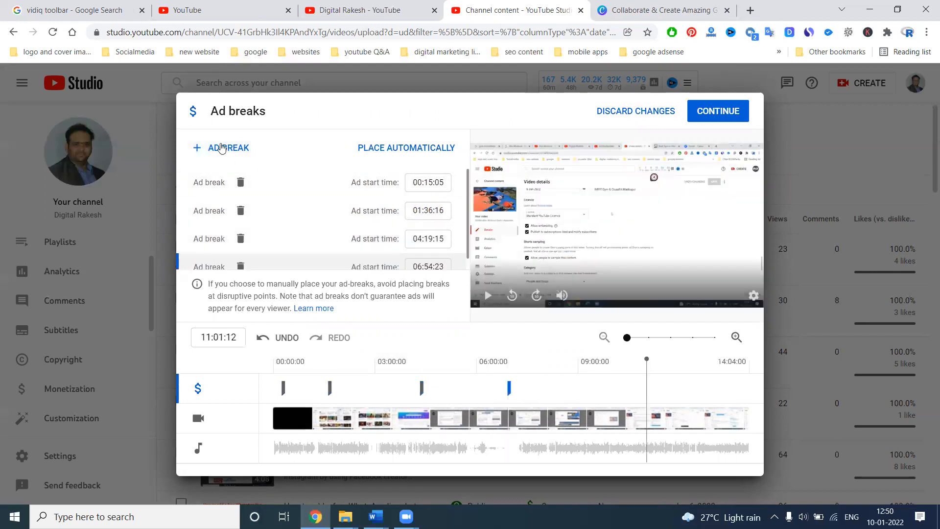
left_click(220, 147)
left_click(730, 362)
left_click(228, 147)
left_click(581, 362)
left_click(218, 147)
left_click(711, 112)
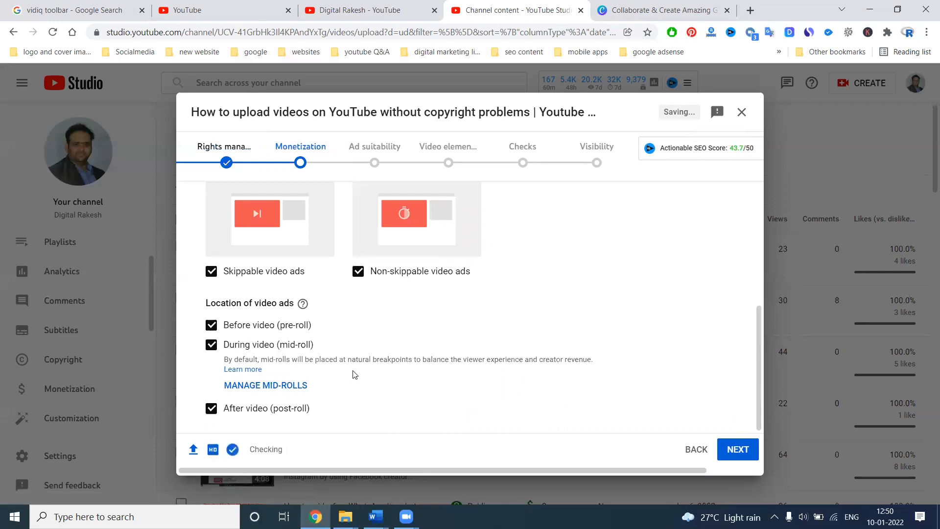
Step: Continue to Ad suitability, declare that none of the listed content types apply, and submit the rating
left_click(742, 449)
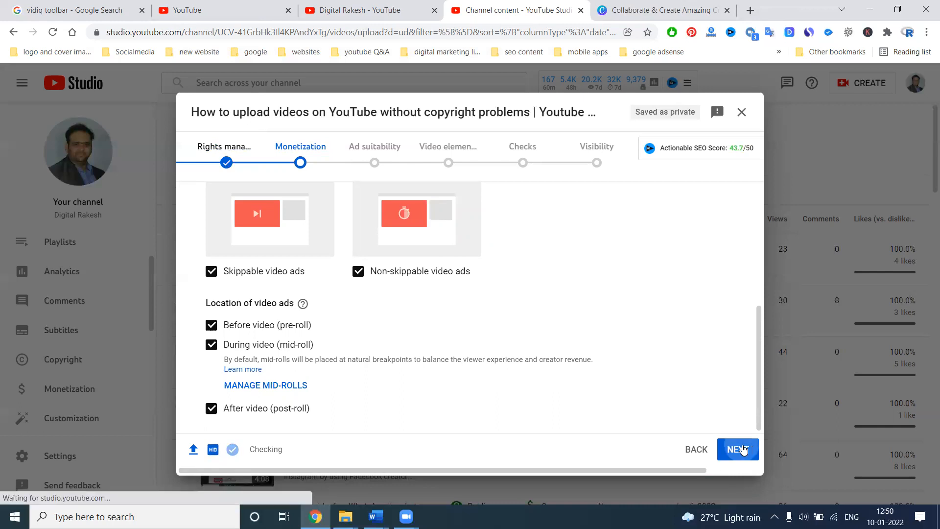
scroll(433, 311, "down", 8)
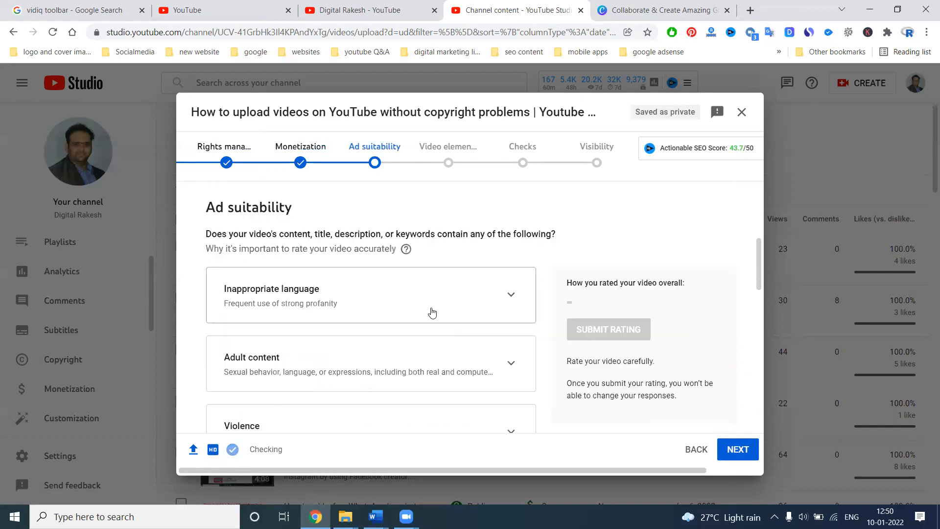
scroll(431, 311, "down", 9)
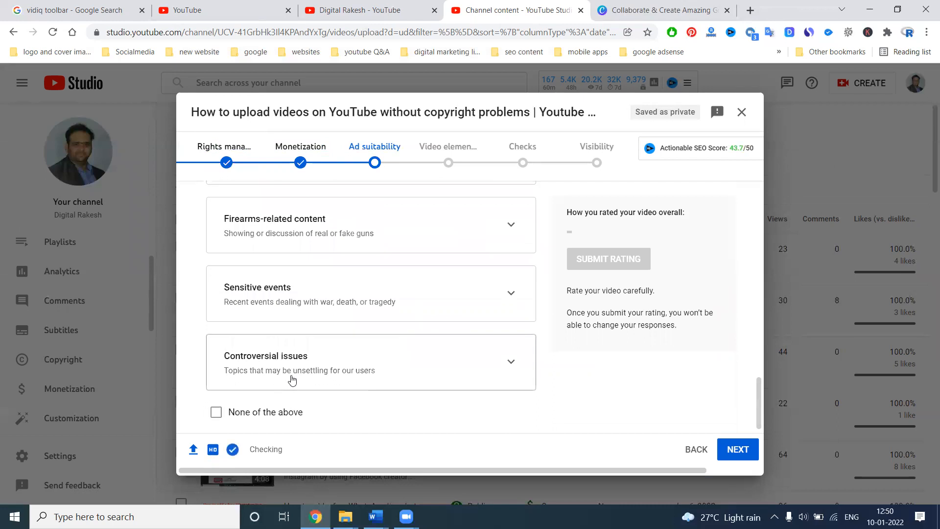
left_click(277, 413)
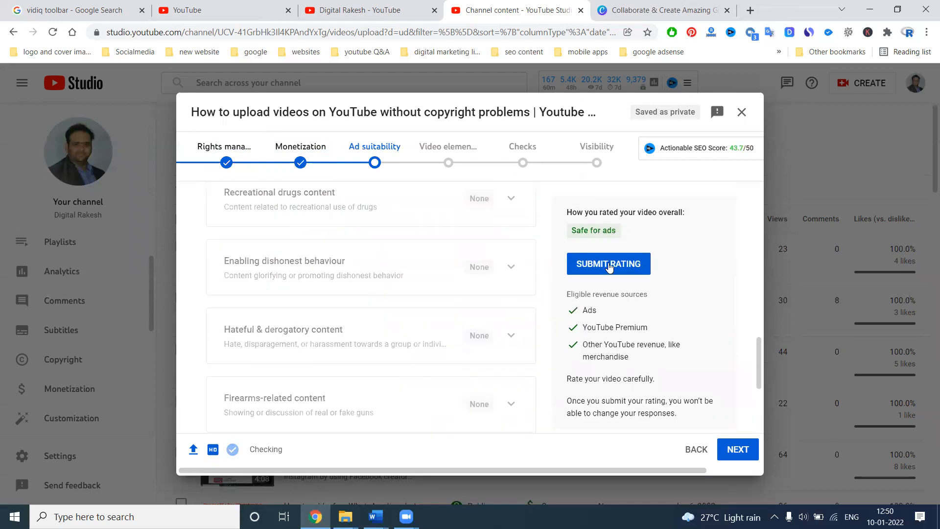
left_click(609, 264)
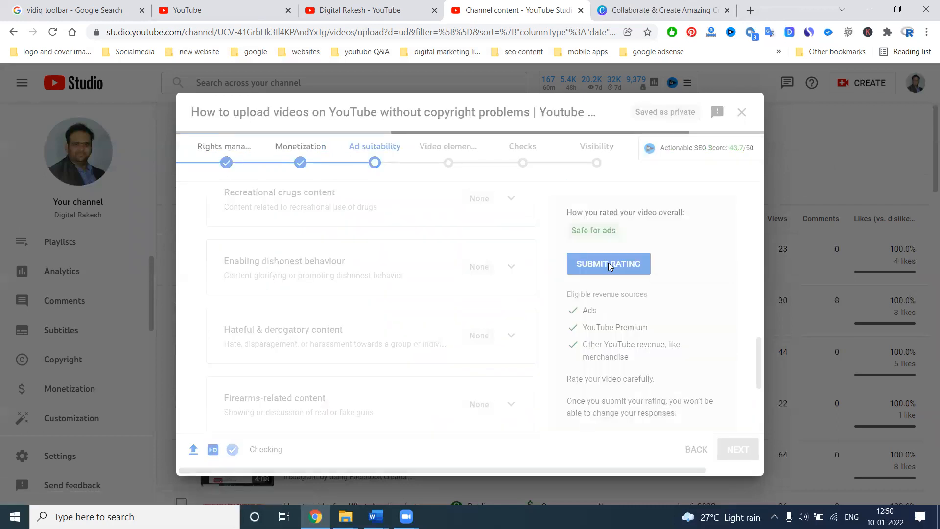
Step: Continue to Video elements, import the end screen from the "How to add a WhatsApp call and…" video and save it
scroll(441, 257, "up", 1)
scroll(319, 249, "up", 5)
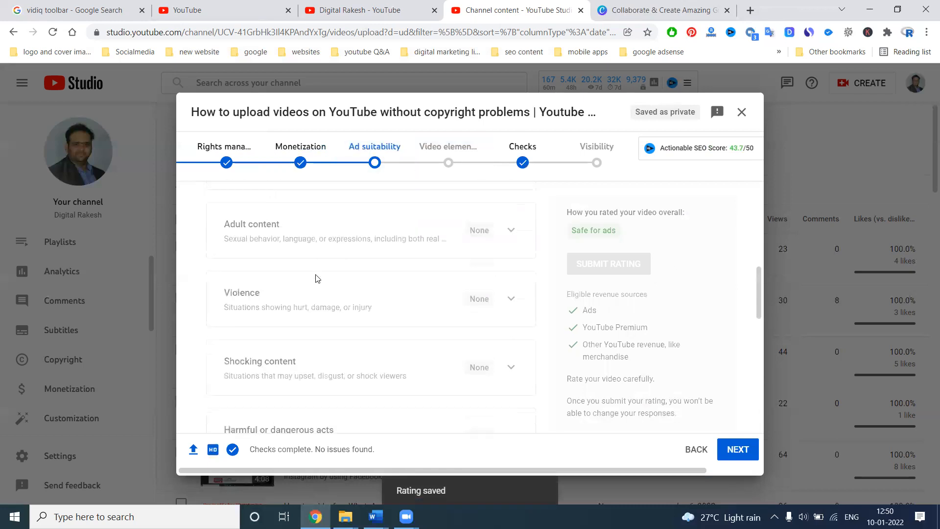
scroll(319, 277, "up", 2)
scroll(318, 276, "down", 10)
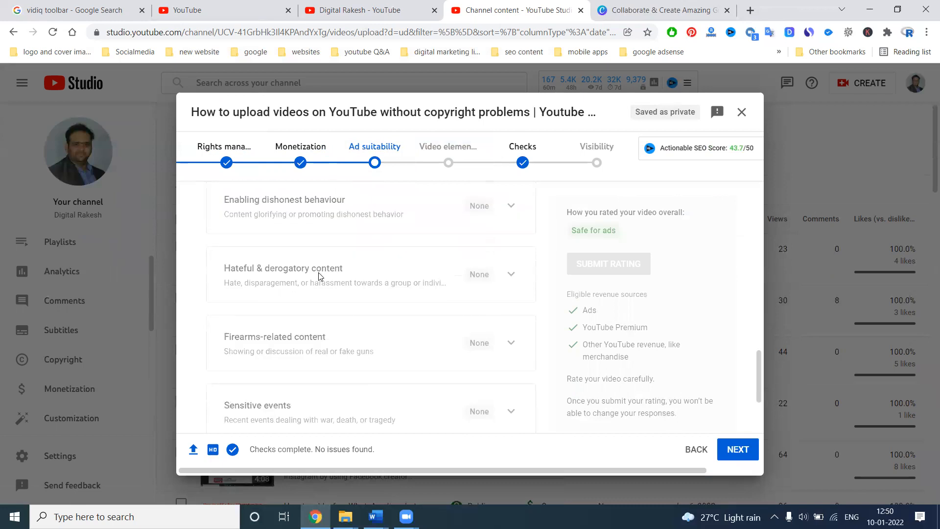
scroll(319, 276, "down", 3)
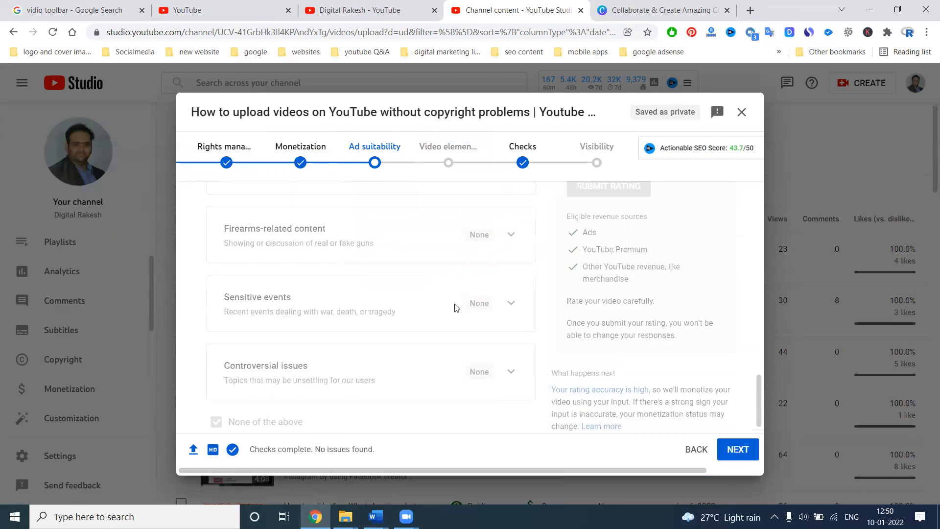
scroll(619, 243, "up", 5)
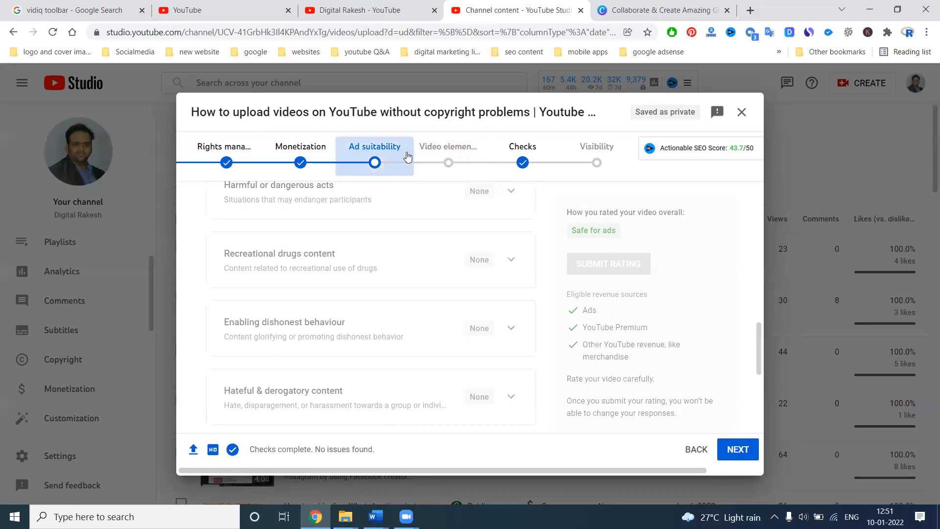
left_click(738, 447)
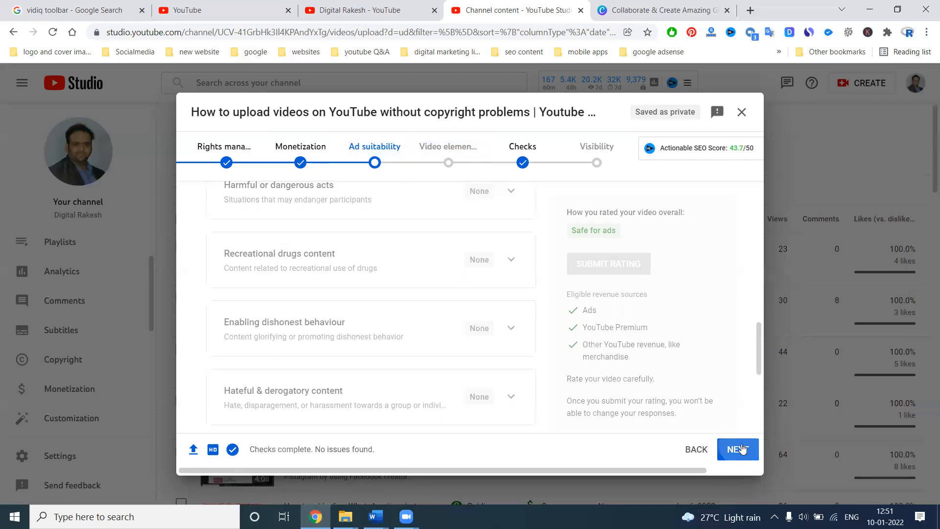
left_click(632, 332)
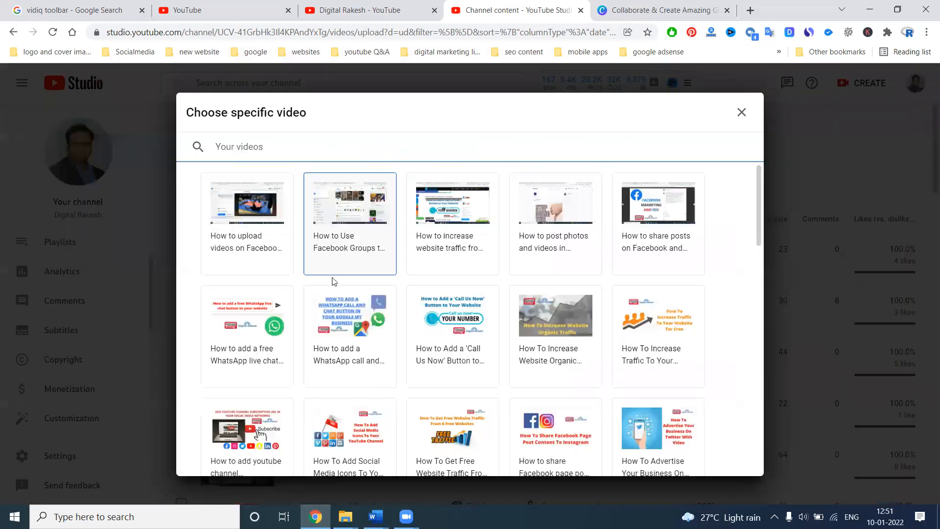
left_click(340, 318)
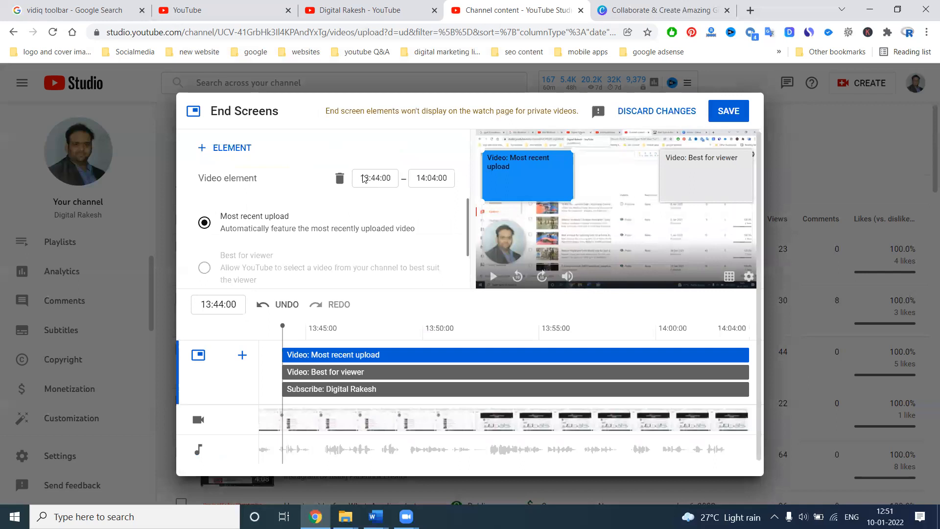
left_click(727, 111)
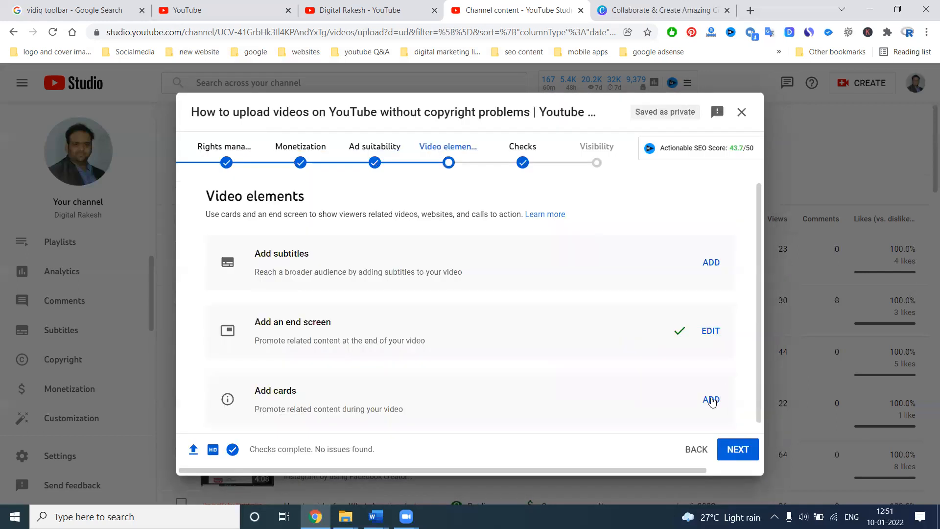
Step: Add a video card for "How to add a WhatsApp call and…" and a playlist card for "Youtube Video Marketing strategies and tips"
left_click(710, 399)
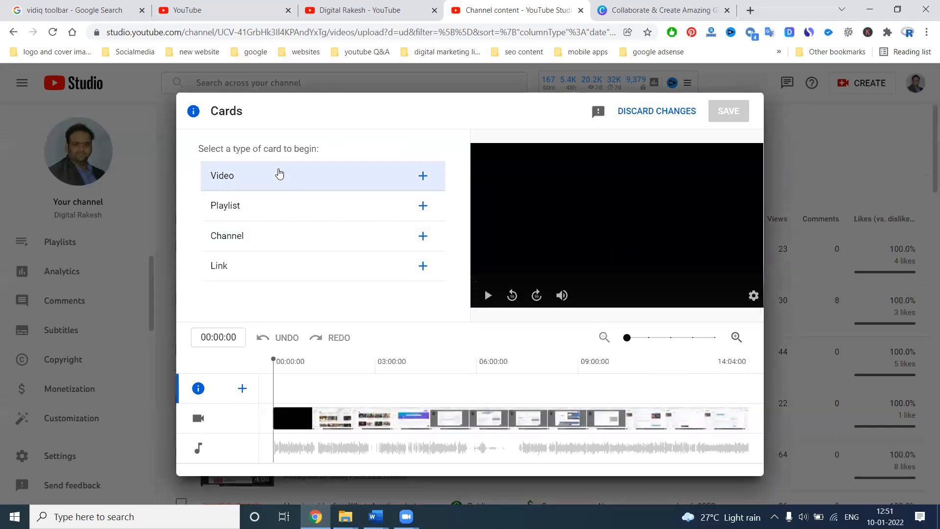
left_click(279, 175)
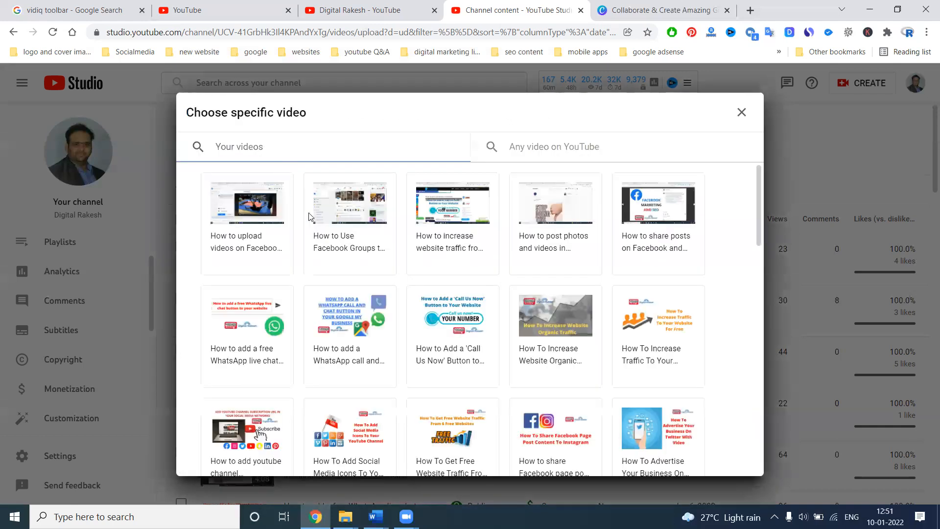
left_click(342, 318)
left_click(213, 147)
left_click(217, 163)
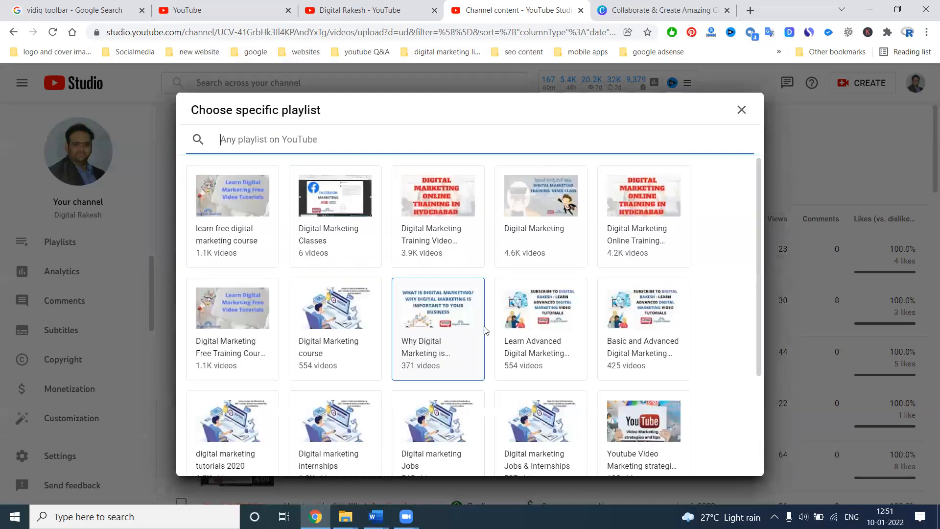
scroll(418, 303, "down", 3)
left_click(643, 293)
Step: Add two more playlist cards, for "Subscibe Our Digital Rakesh Youtube Channel" and "Youtube Training Video Tutorials"
left_click(205, 148)
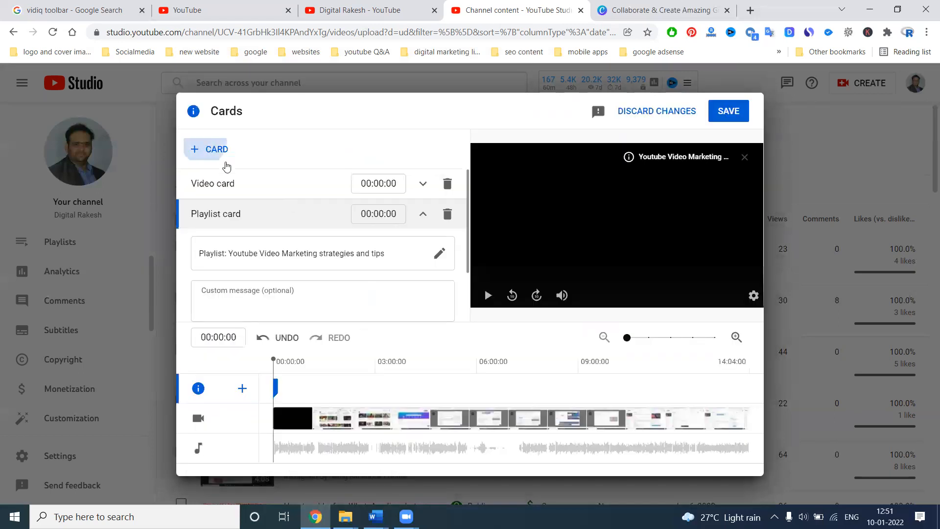
left_click(223, 163)
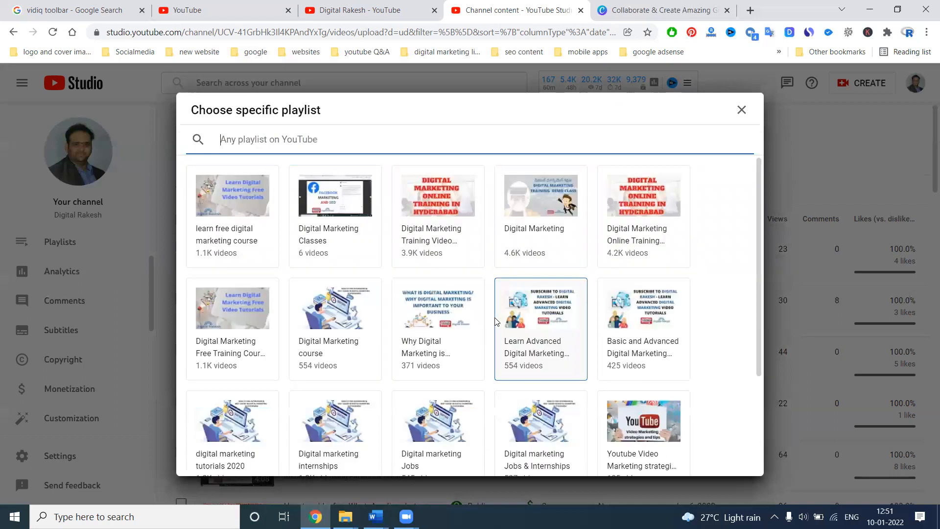
scroll(519, 343, "down", 3)
left_click(528, 394)
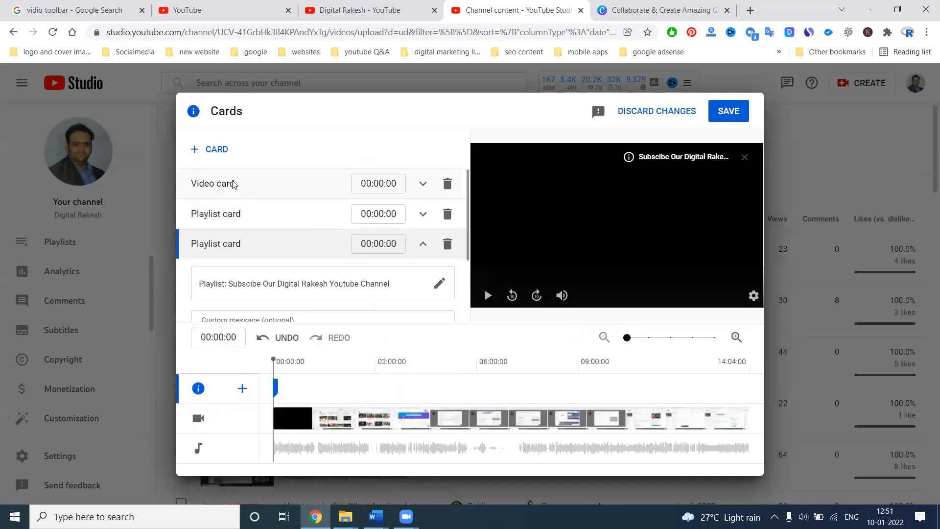
left_click(211, 148)
left_click(219, 162)
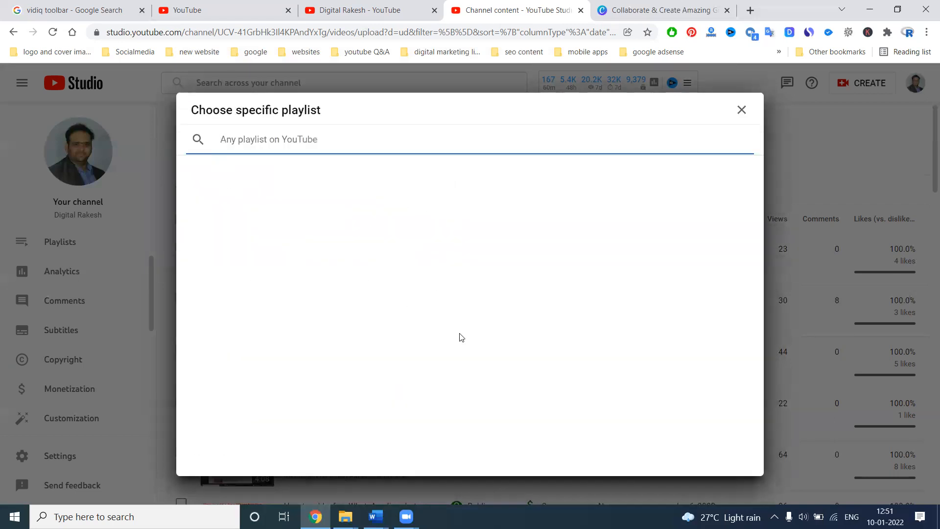
scroll(459, 372, "down", 3)
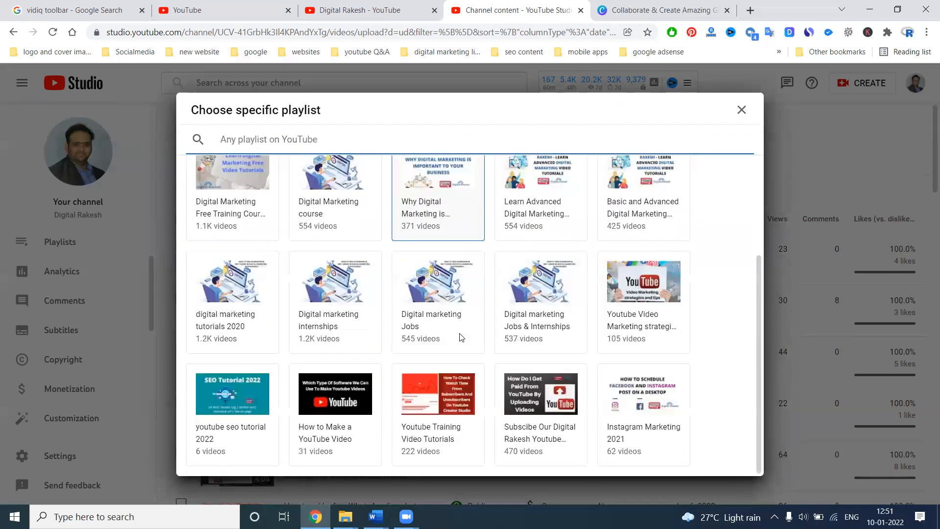
left_click(458, 388)
Step: Add a video card for "How To Increase Traffic To Your…" and save the cards
left_click(218, 148)
left_click(219, 148)
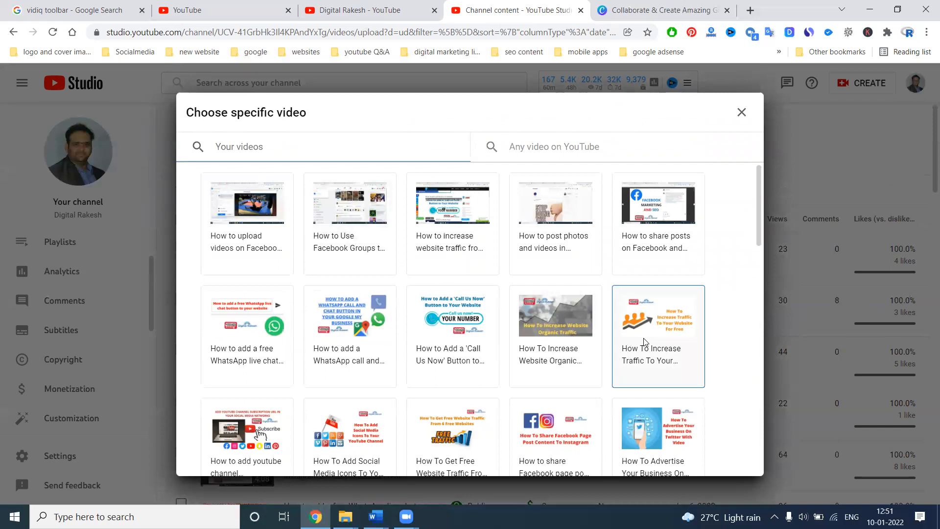
left_click(654, 315)
left_click(721, 112)
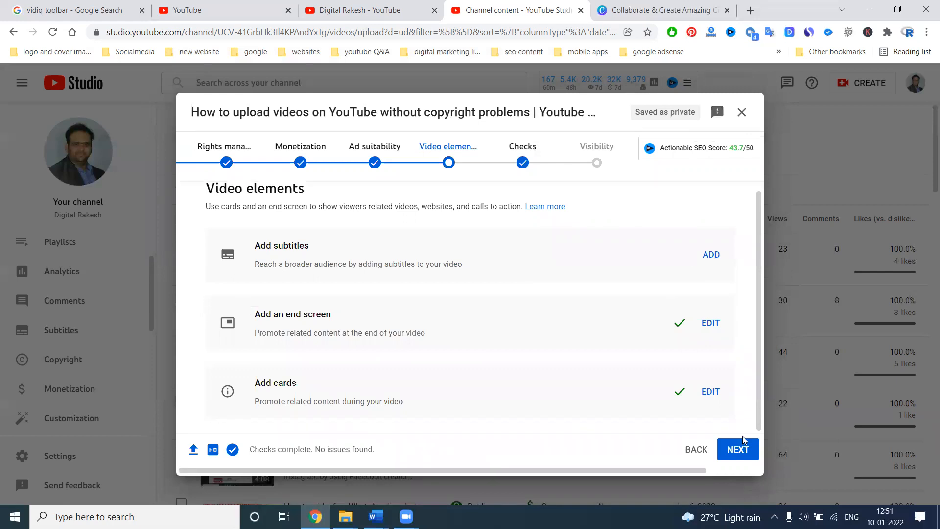
Step: Continue past Checks to the Visibility stage and save the video as Unlisted
left_click(741, 449)
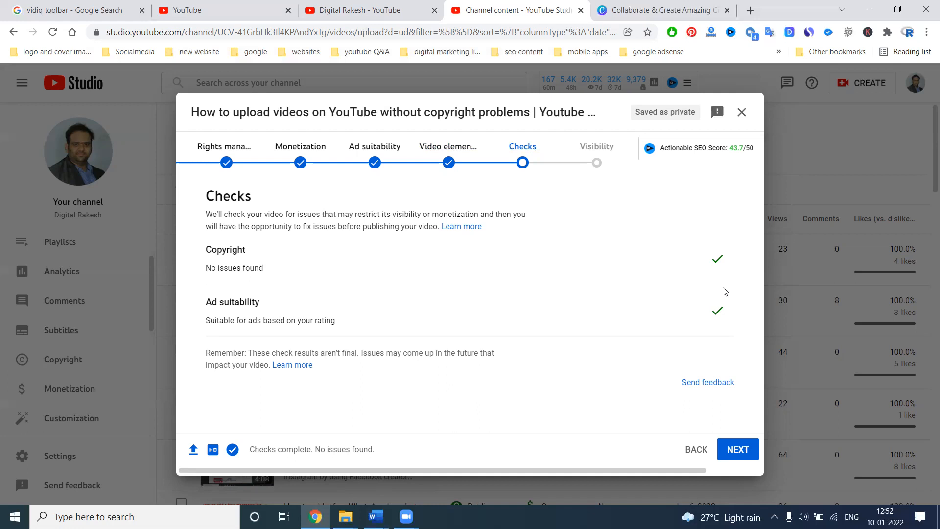
left_click(737, 449)
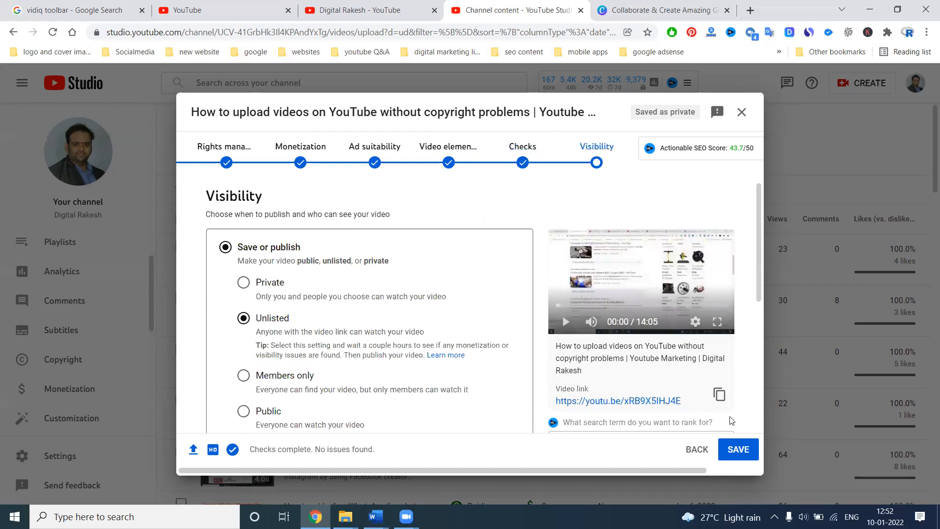
left_click(738, 449)
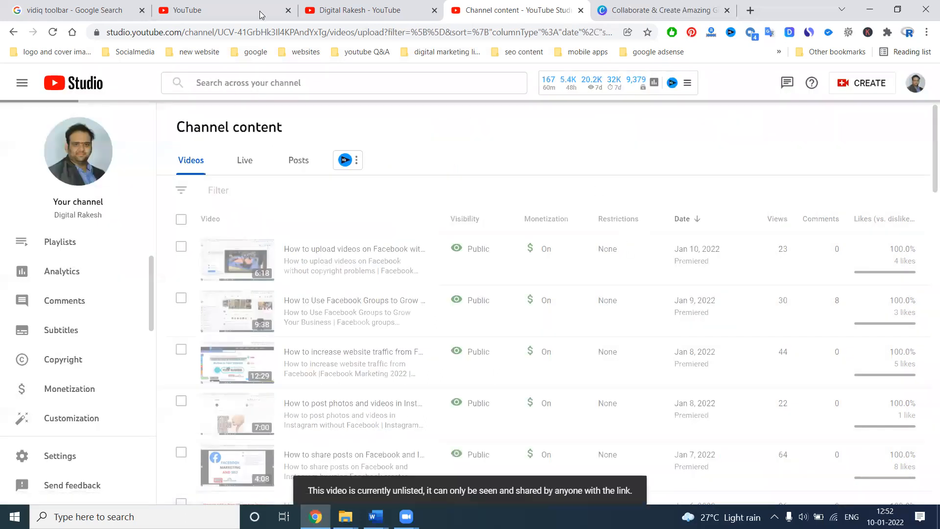
Step: Open the visibility options of the newly uploaded 14:05 video in the channel content list and select Public
left_click(260, 11)
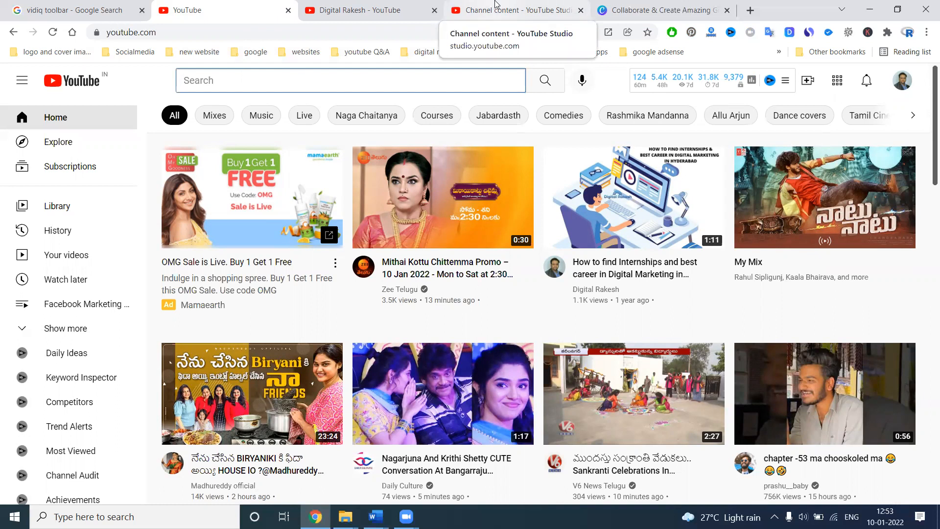
left_click(494, 5)
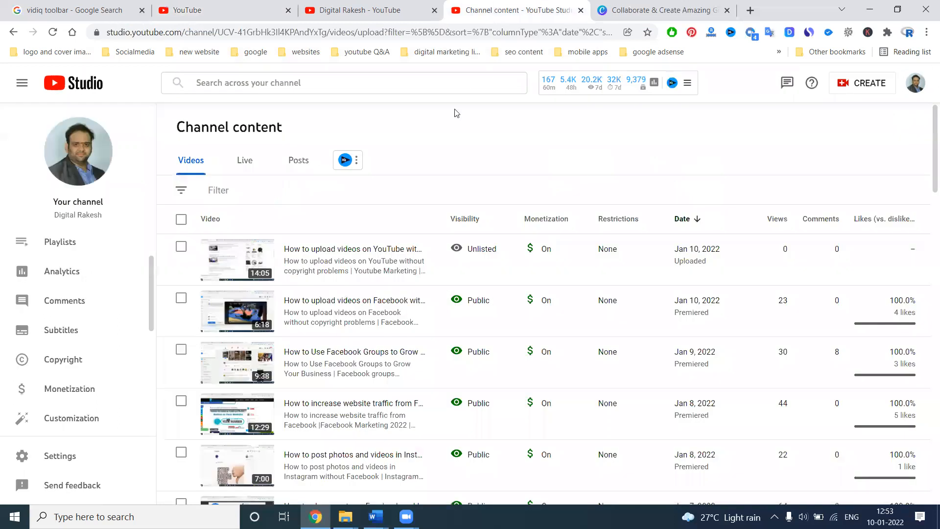
left_click(492, 248)
left_click(511, 282)
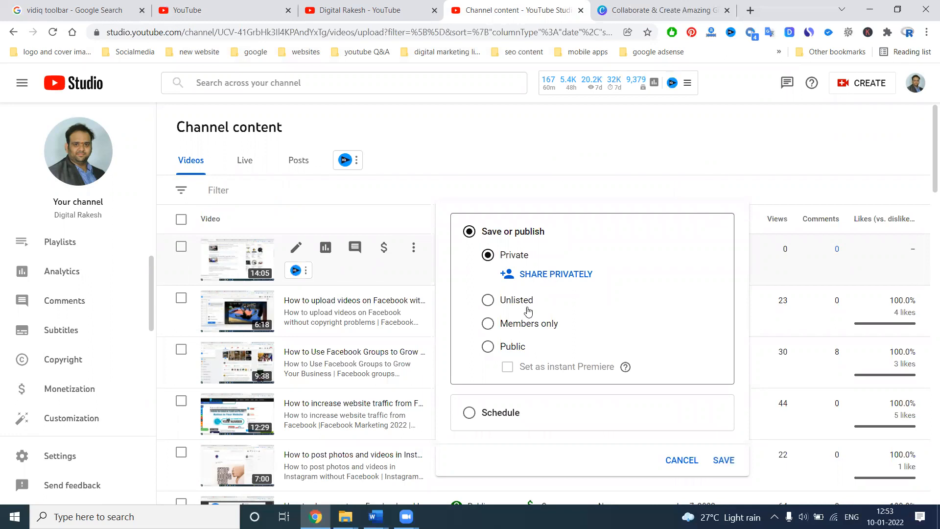
left_click(508, 347)
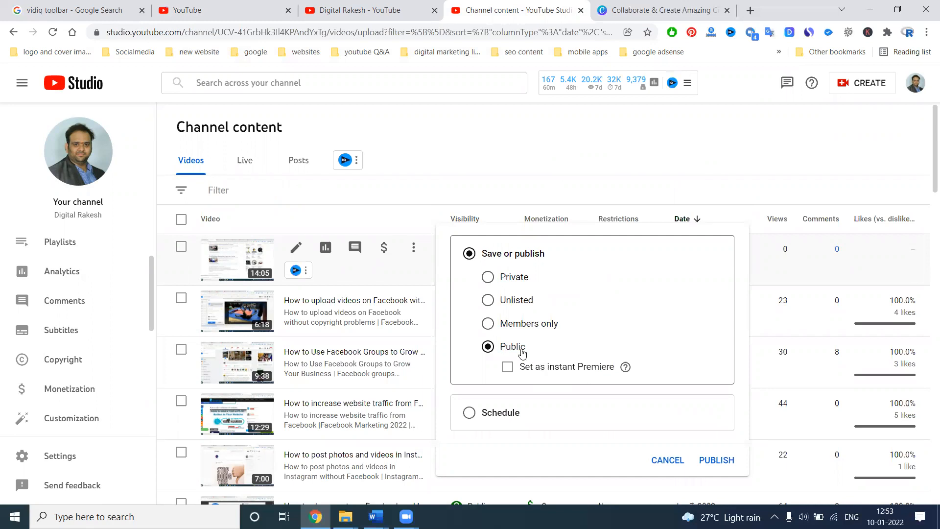
Step: Try the Schedule option with its list of publishing times, and return to Save or publish
left_click(501, 414)
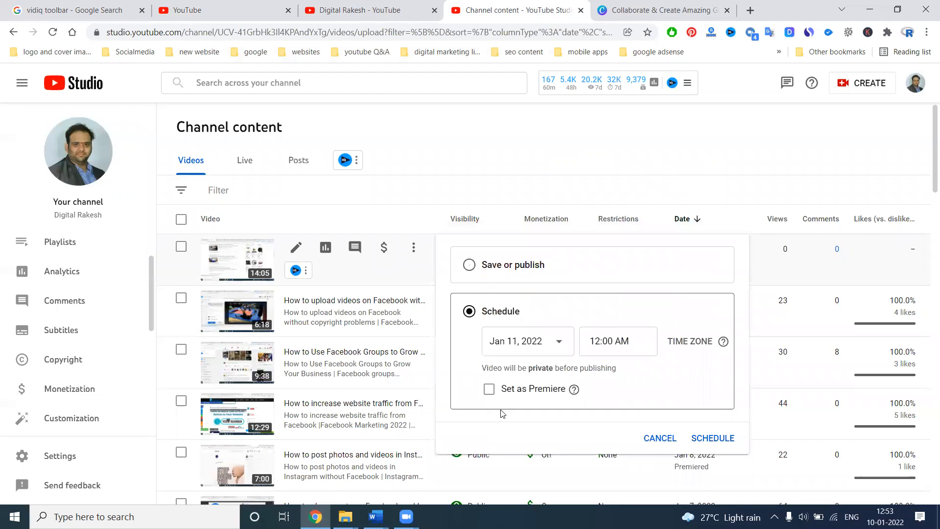
left_click(605, 340)
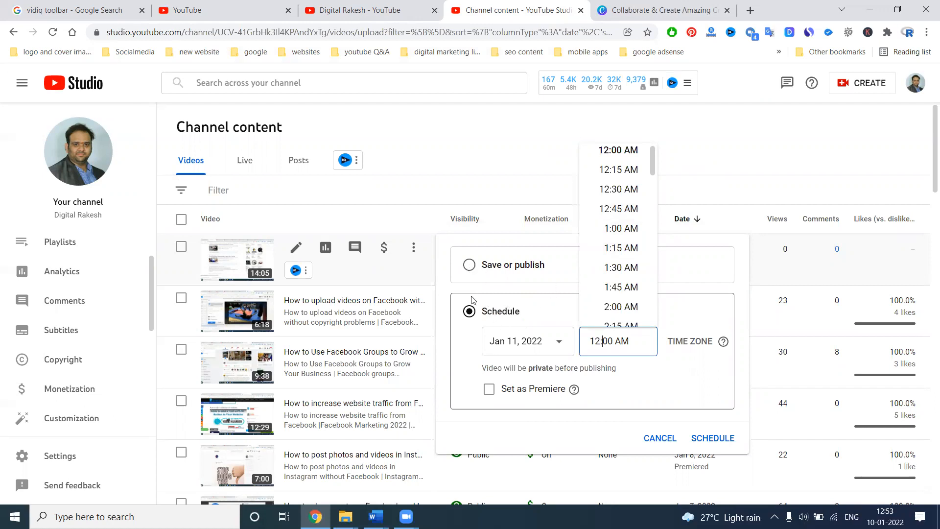
left_click(474, 266)
left_click(474, 265)
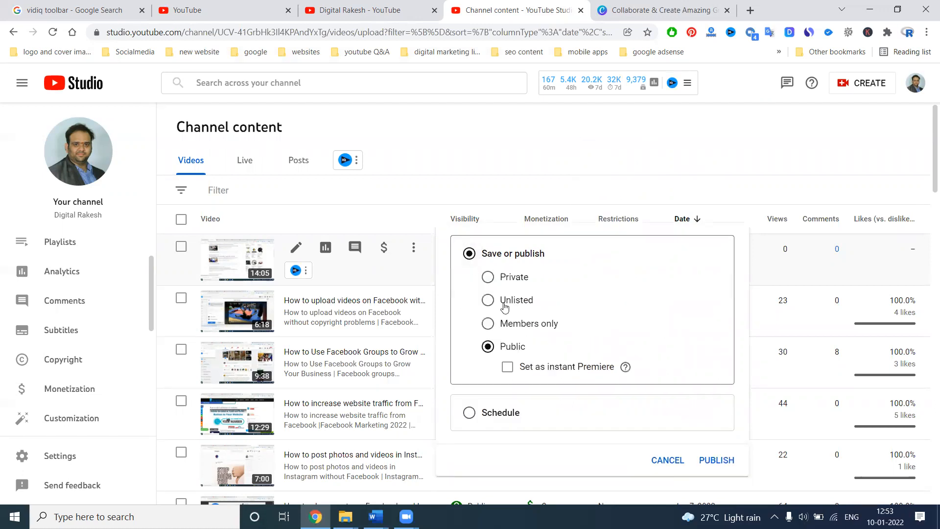
Step: View the membership levels offered on the channel page and return to the video's visibility options
left_click(391, 5)
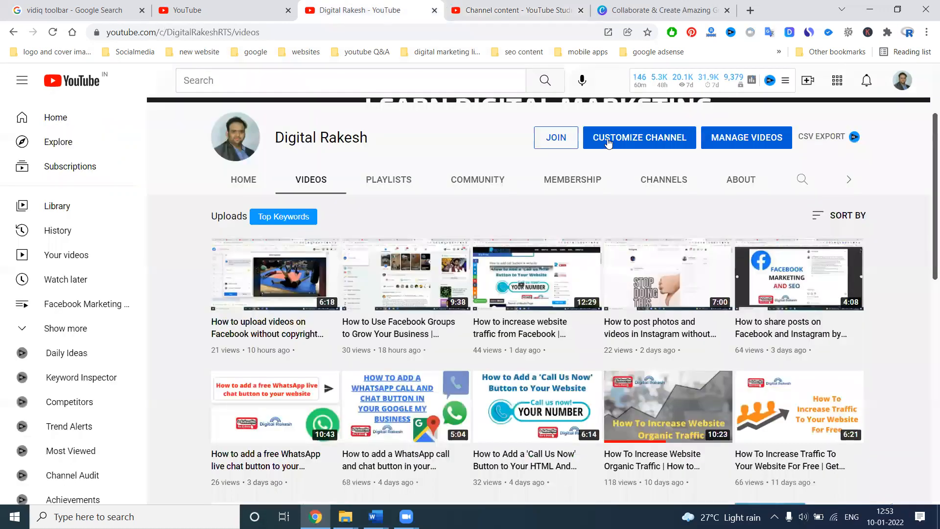
left_click(560, 149)
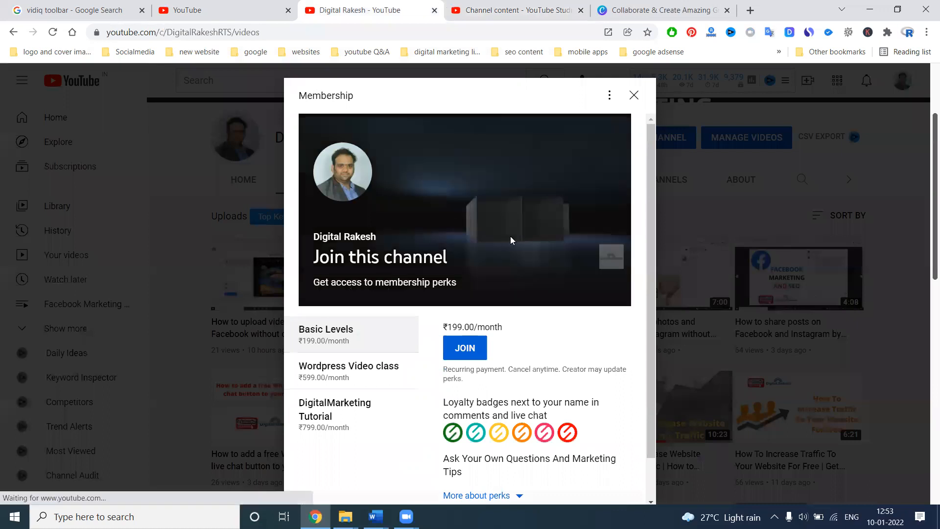
left_click(633, 96)
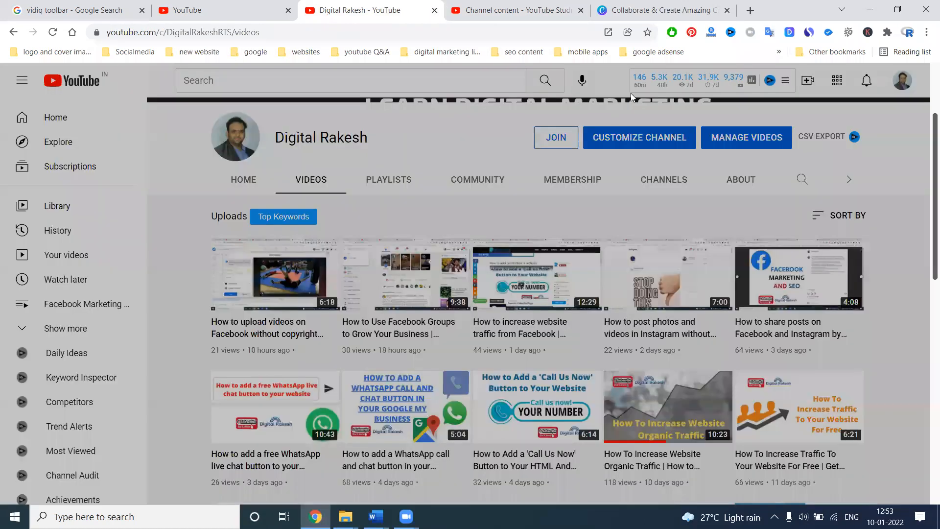
left_click(474, 19)
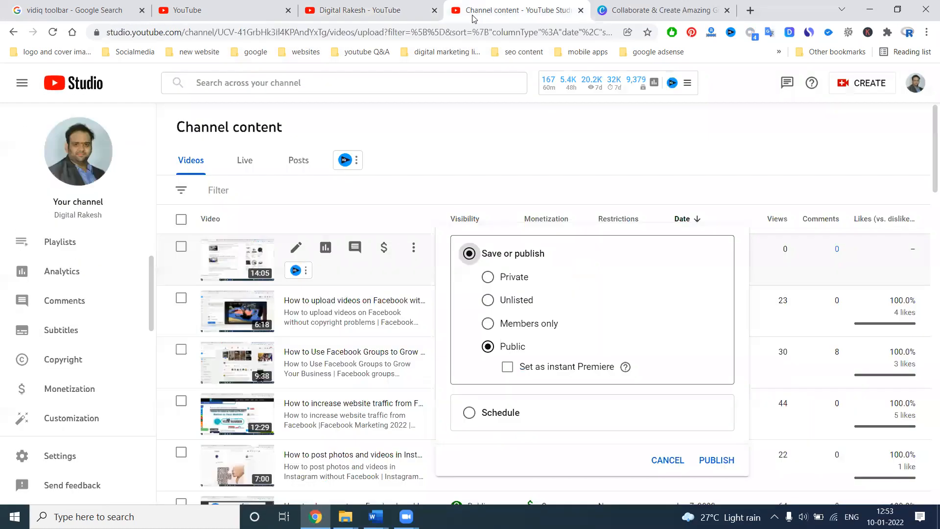
Step: Try Members only visibility for all channel members, and switch back to Public
left_click(522, 327)
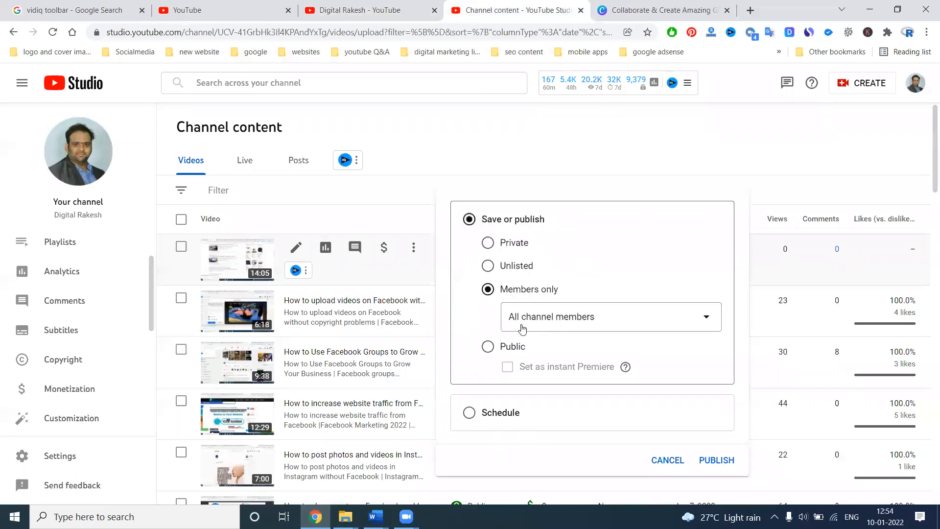
left_click(522, 328)
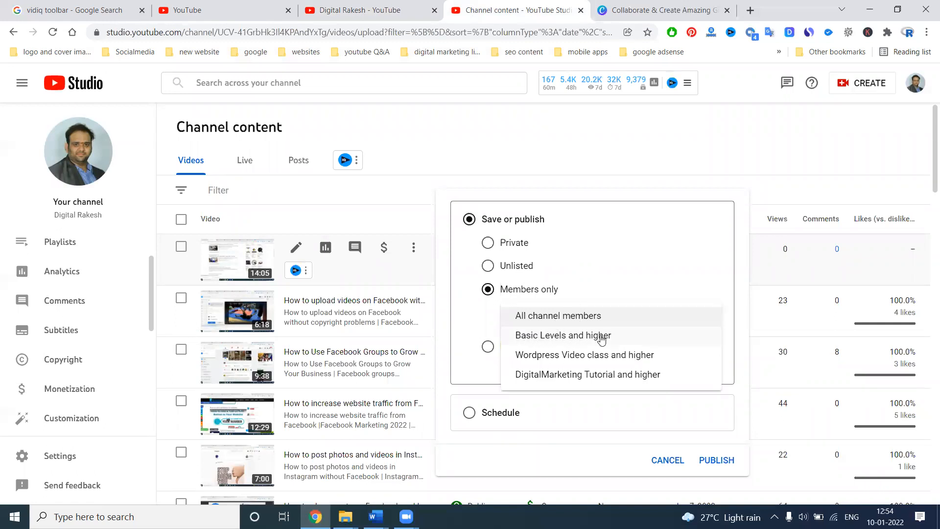
left_click(558, 316)
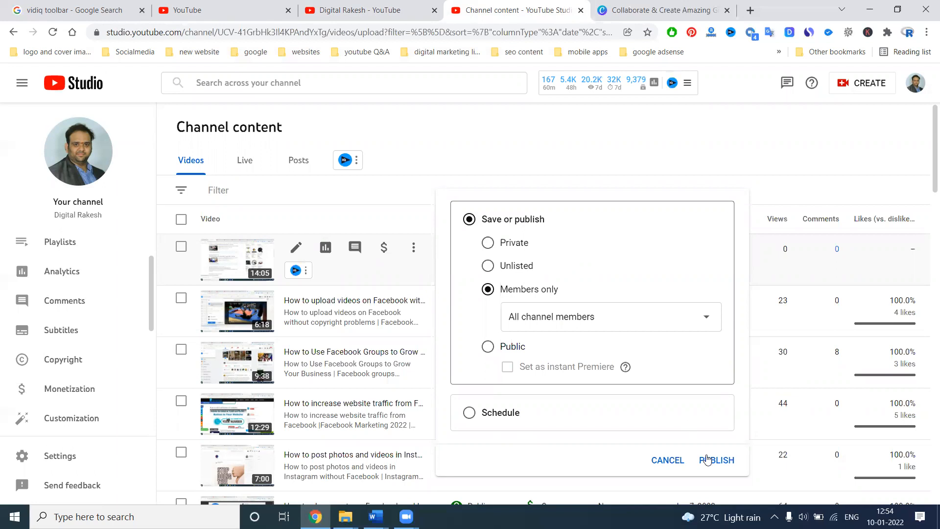
left_click(489, 347)
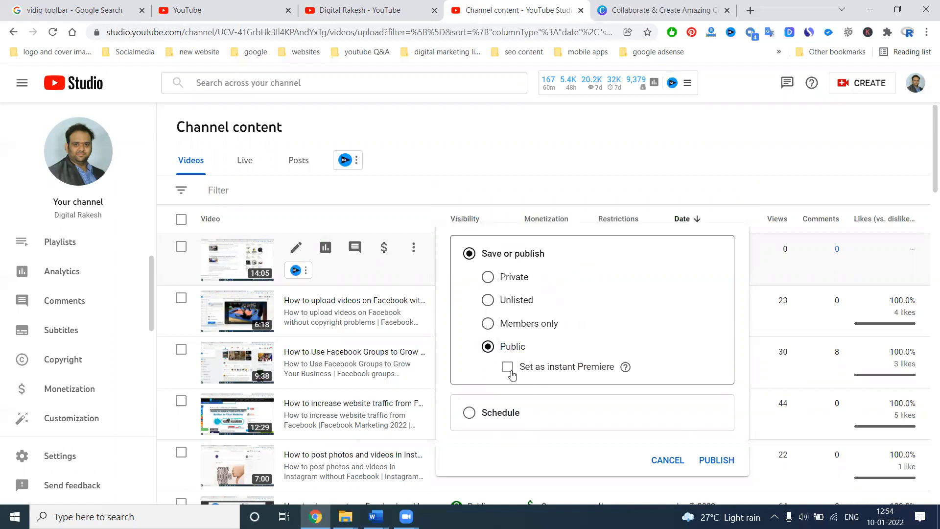
Step: Schedule the video as a Premiere for Jan 10, 2022 at 5:00 PM
left_click(488, 413)
left_click(531, 338)
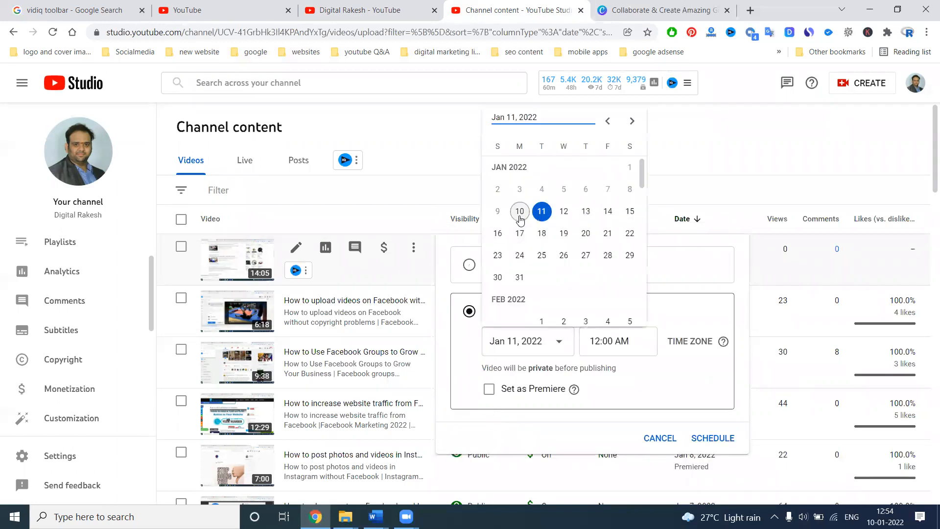
left_click(520, 209)
left_click(624, 341)
scroll(633, 232, "down", 20)
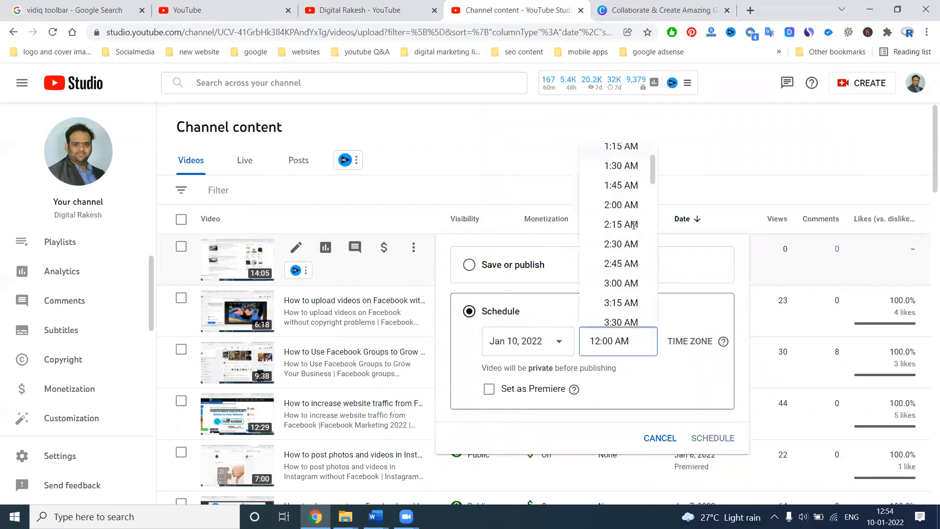
scroll(633, 231, "down", 5)
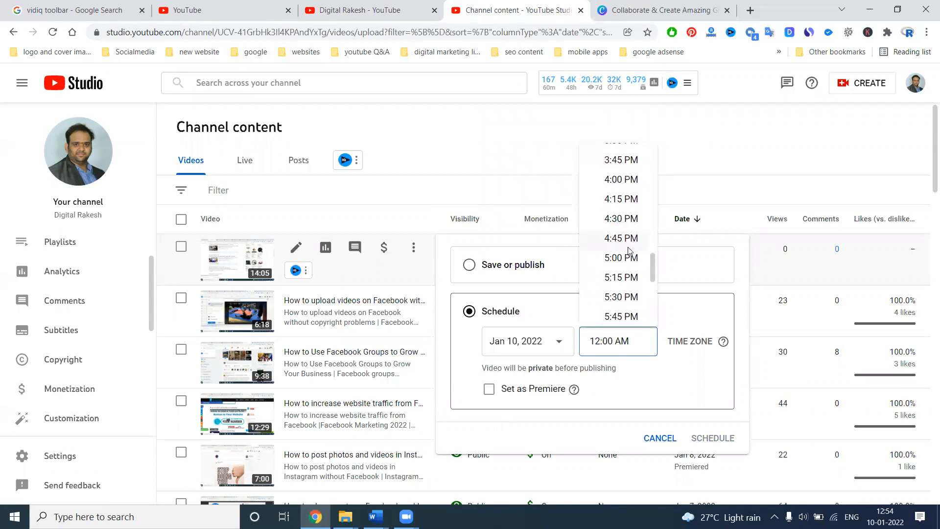
left_click(630, 250)
left_click(528, 389)
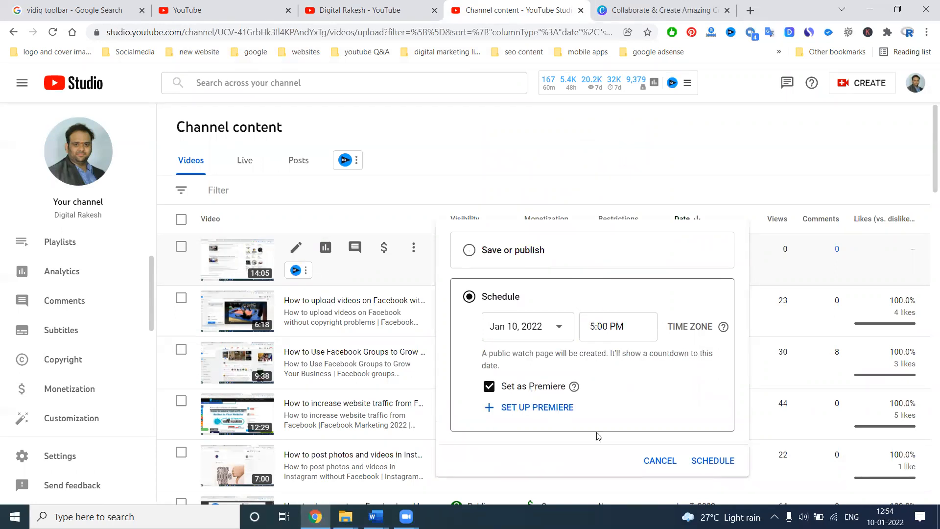
left_click(713, 461)
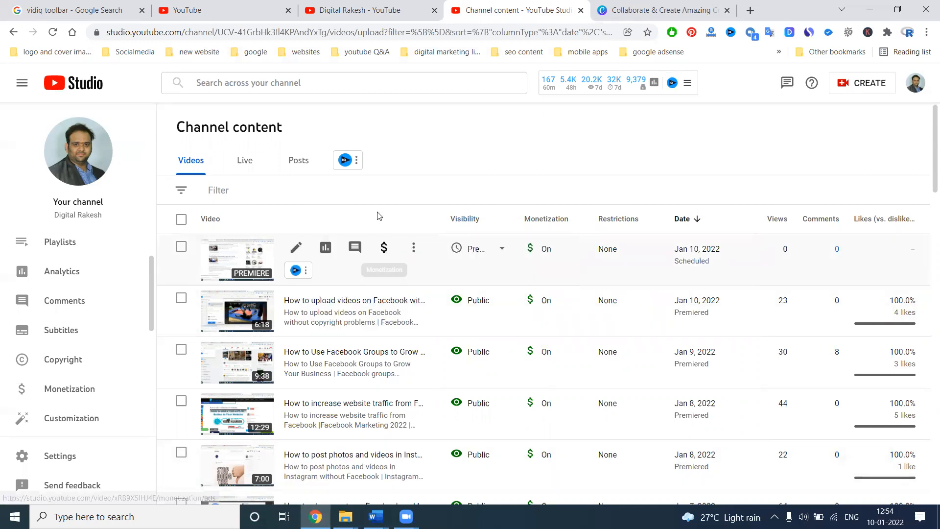
Step: Reload the channel's public videos page and check the listing of the scheduled premiere
left_click(365, 10)
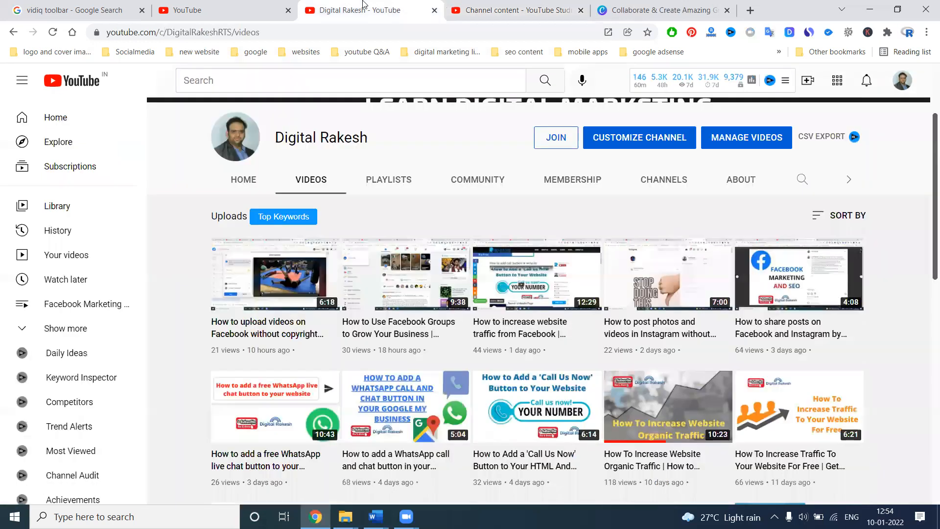
left_click(52, 32)
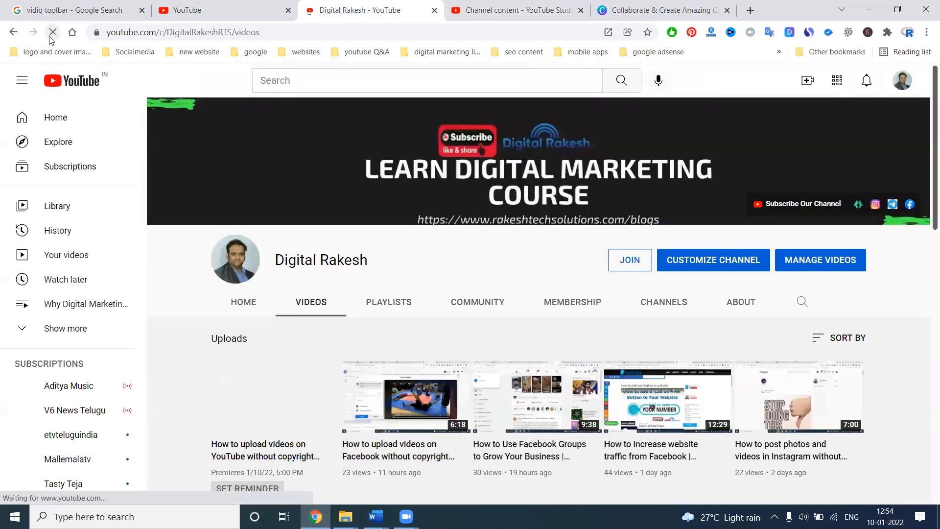
scroll(351, 231, "down", 2)
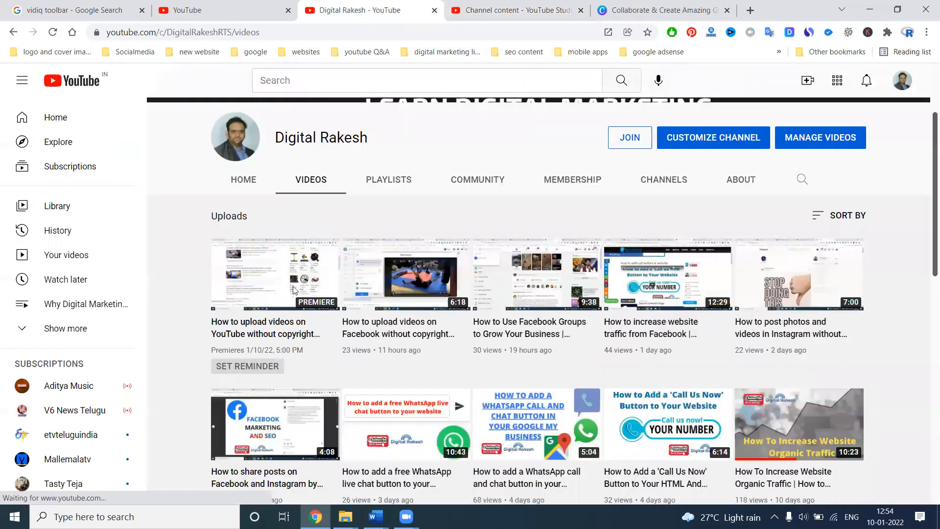
Step: Attach the channel's own video "How to upload videos on YouTube without copyright problems" to a new community post
left_click(481, 186)
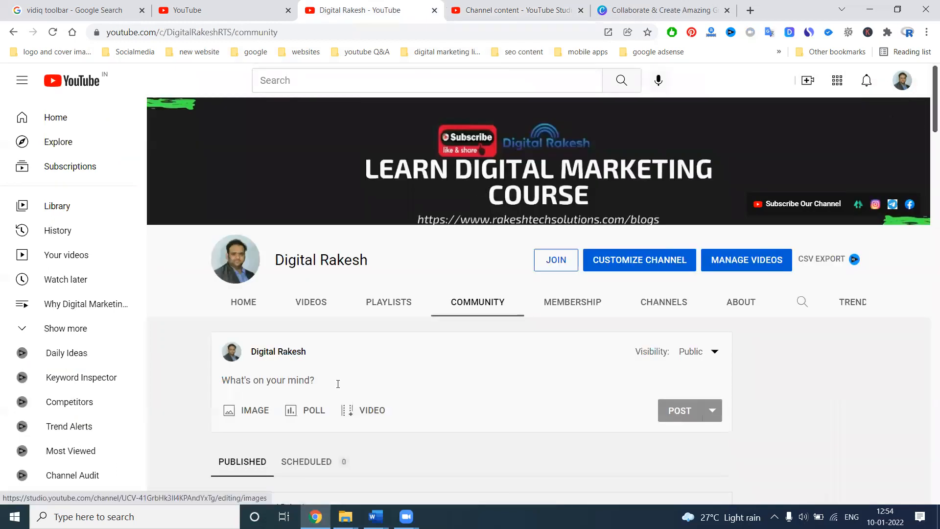
left_click(360, 411)
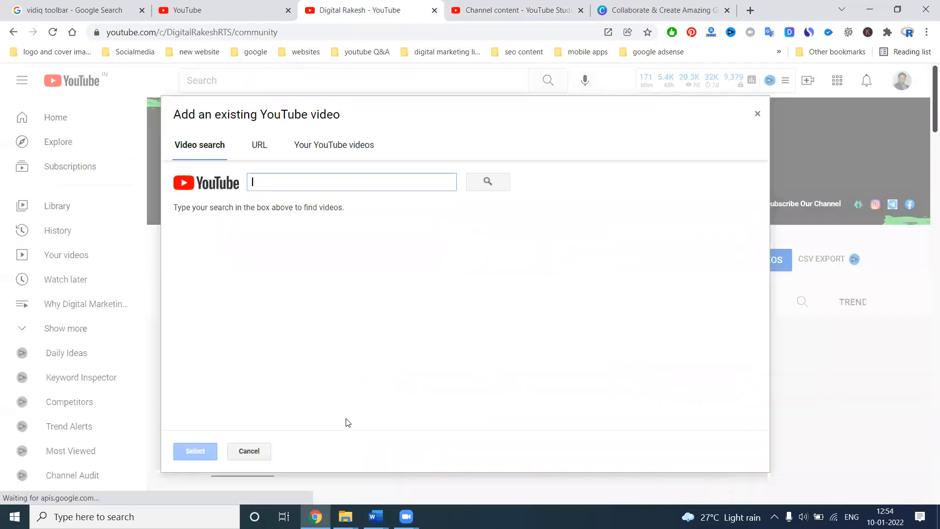
left_click(313, 147)
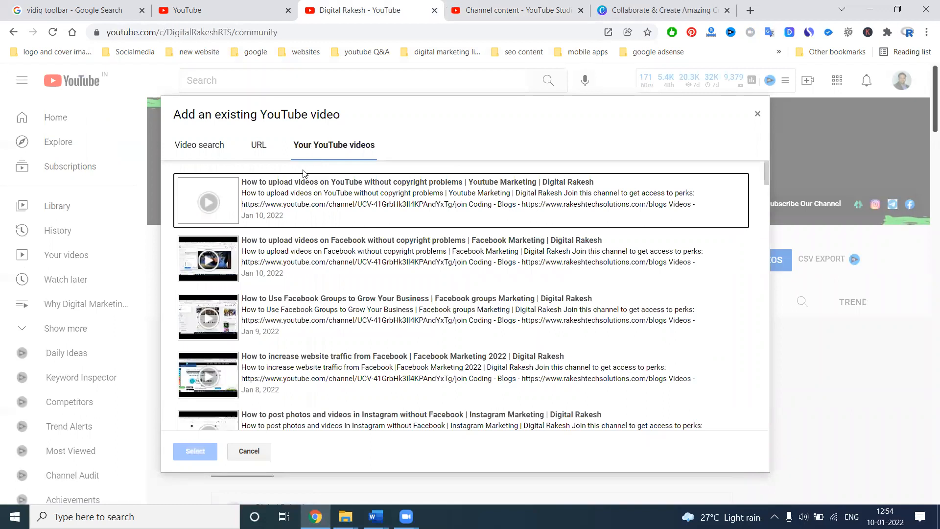
left_click(297, 190)
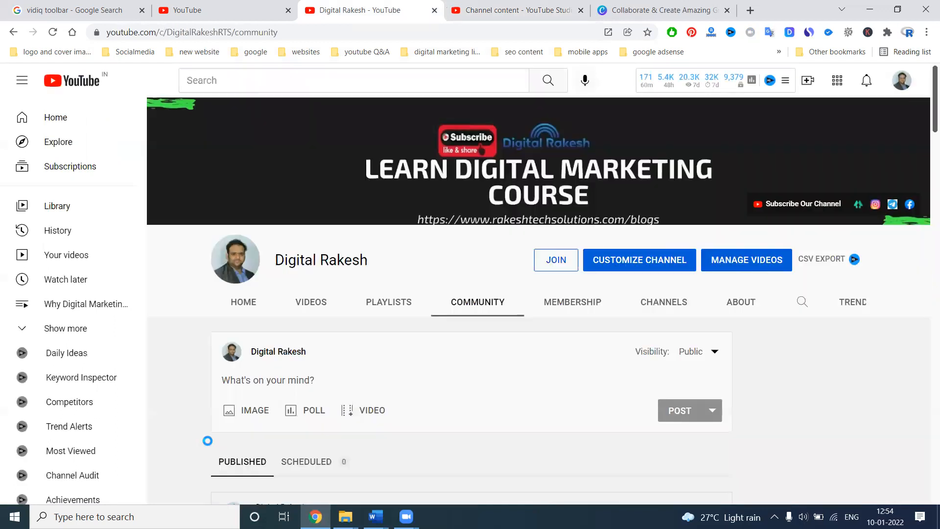
left_click(196, 451)
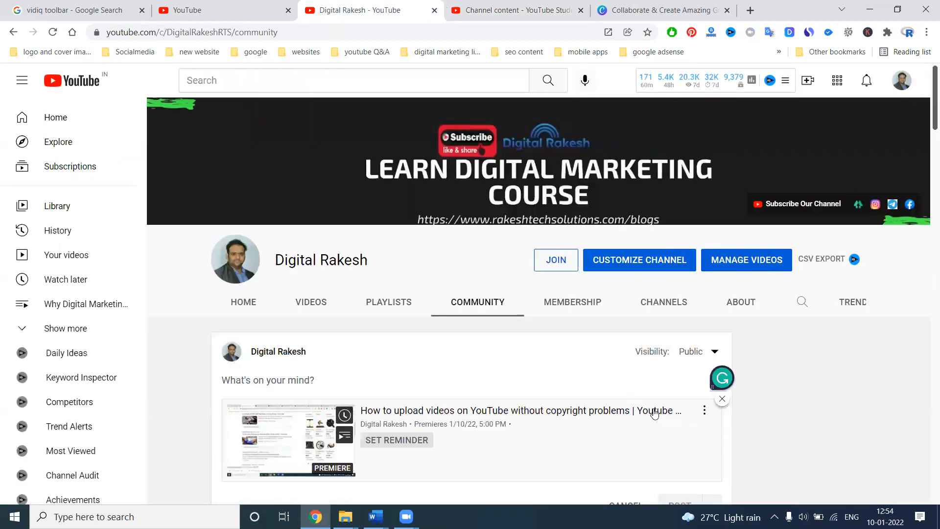
Step: Copy the attached video's title into the community post text and start a new line below it
left_click_drag(360, 410, 608, 413)
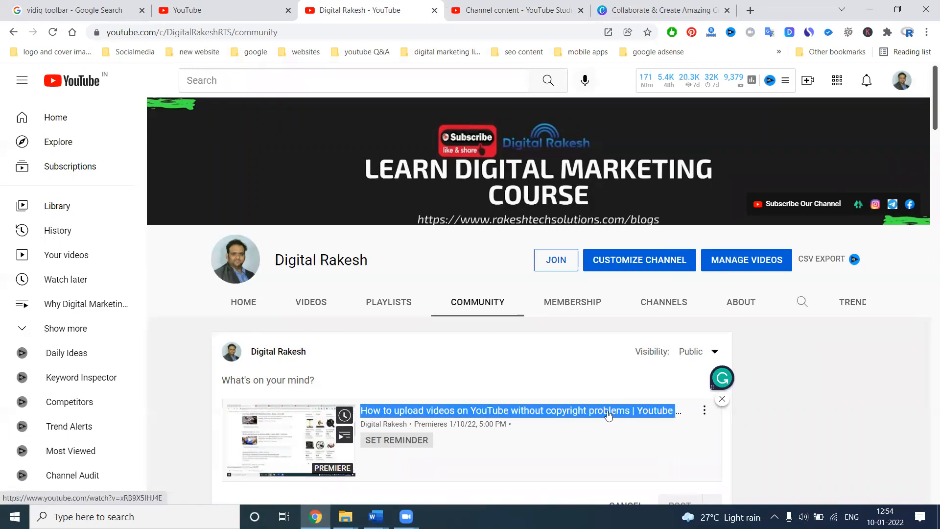
left_click(374, 376)
type("How to upload videos on YouTube without copyright problems | Youtube Marketing | Digital Rakesh")
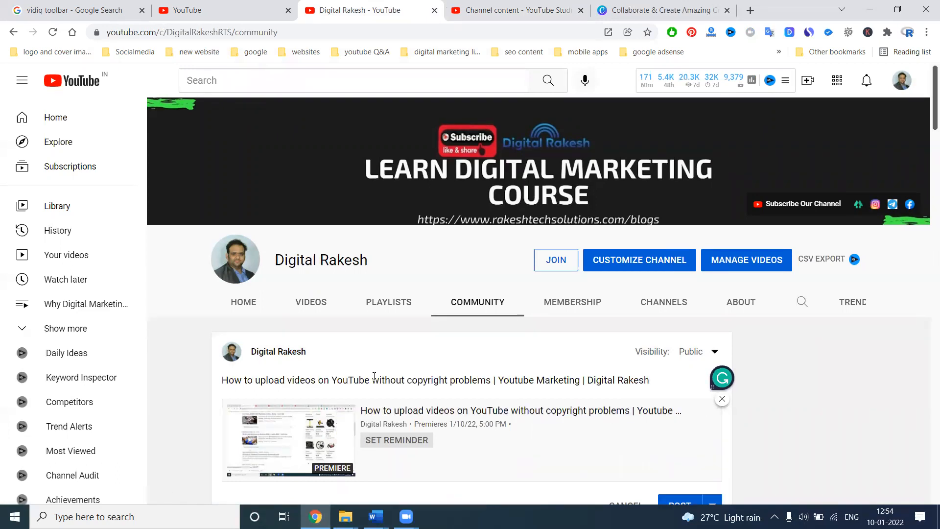
key("Return")
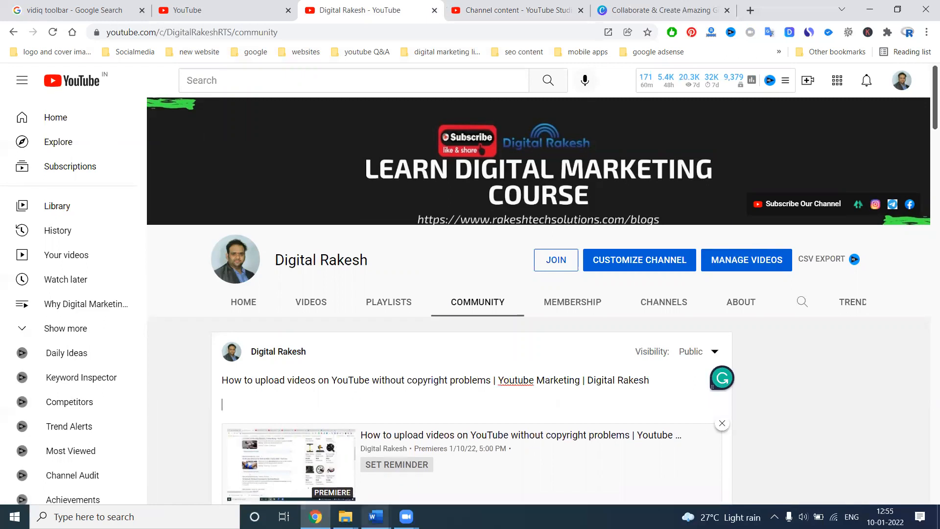
Step: Add the subscribe text, links and hashtags from the Word document "smo content" below the title and publish the community post
mouse_move(376, 517)
left_click(462, 470)
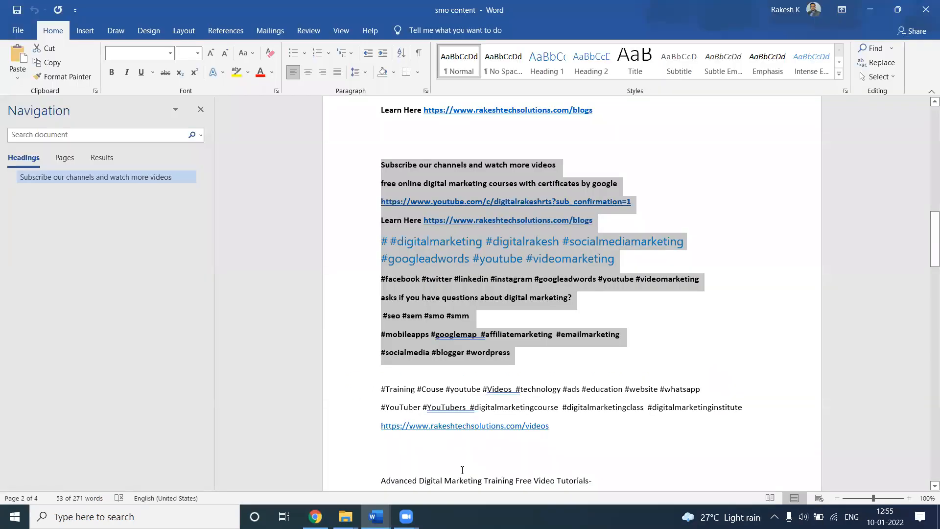
key("alt+Tab")
type("Subscribe our channels and watch more videos free online digital marketing courses with certificates by google - https://www.youtube.com/c/DigitalRakeshRTS?sub_confirmation=1 Learn Here https://www.rakeshtechsolutions.com/blogs # #digitalmarketing #digitalrakesh #socialmediamarketing #googleadwords #youtube #videomarketing #facebook #twitter #linkedin #instagram #googleadwords #youtube #videomarketing asks if you have questions about digital marketing?  #seo #sem #smo #smm #mobileapps #googlemap  #affiliatemarketing  #emailmarketing #socialmedia #blogger #wordpress")
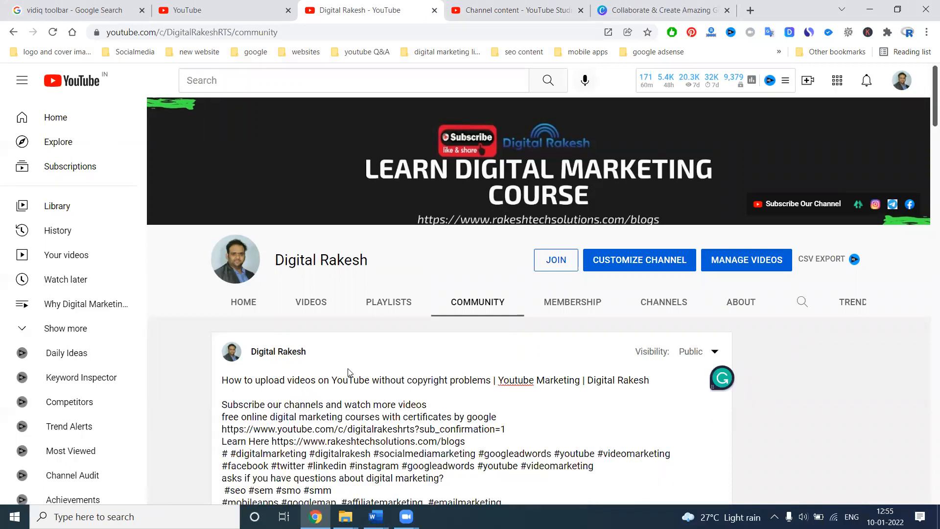
scroll(566, 353, "down", 5)
left_click(673, 347)
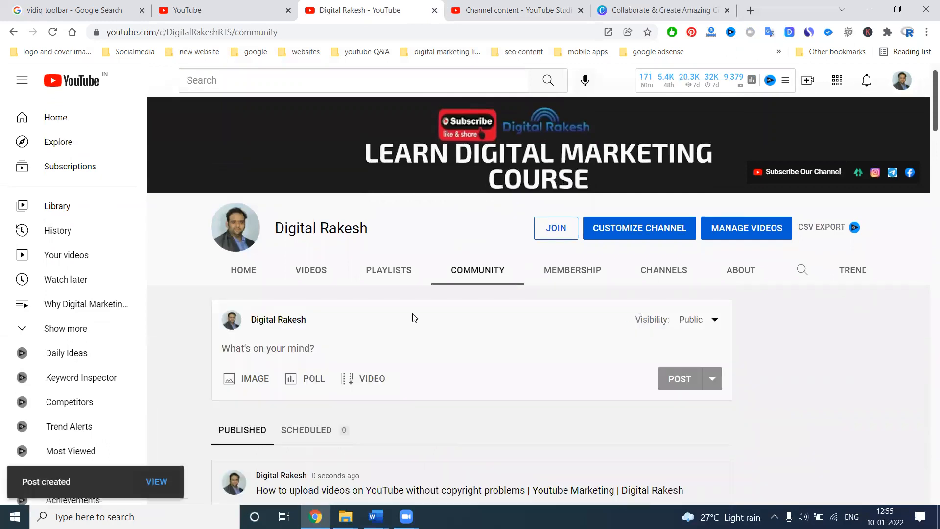
Step: Draft a test community post reading "xdd", look through the publish-date calendar for scheduling it, and discard the draft
left_click(331, 338)
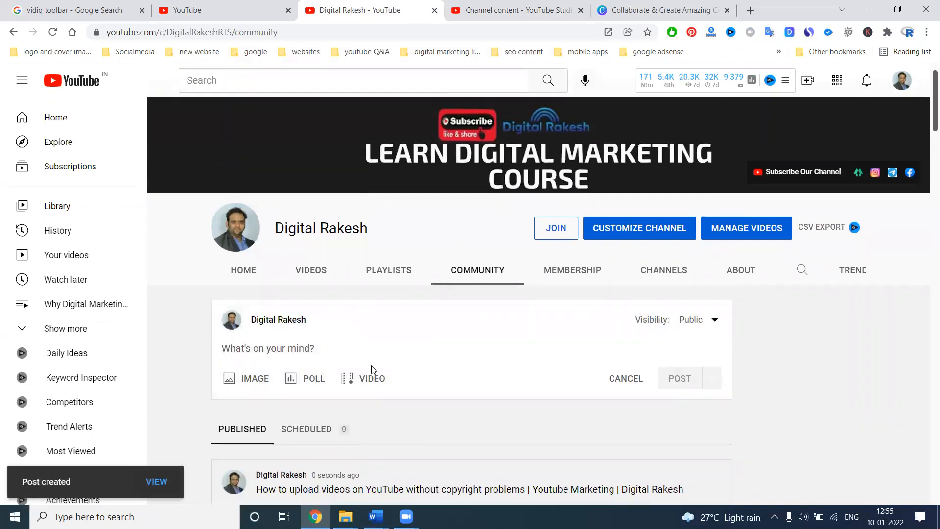
type("xdd")
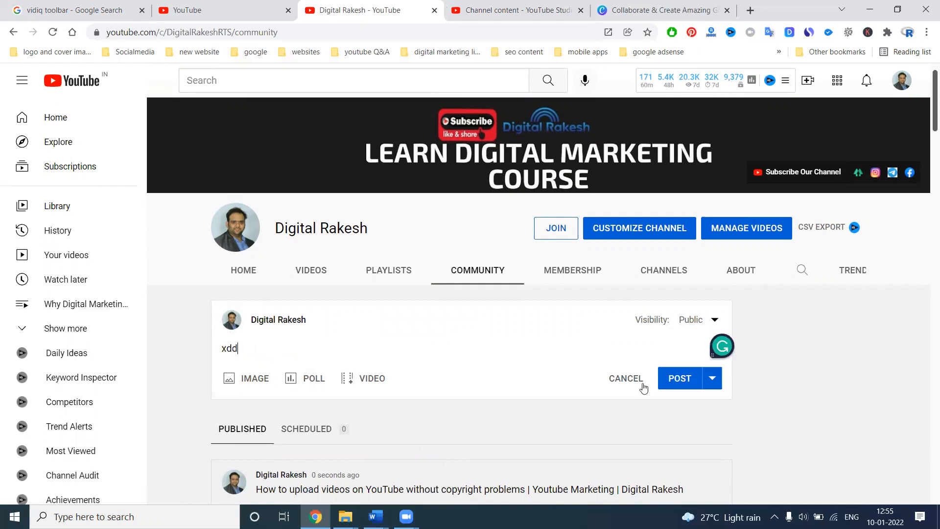
left_click(712, 378)
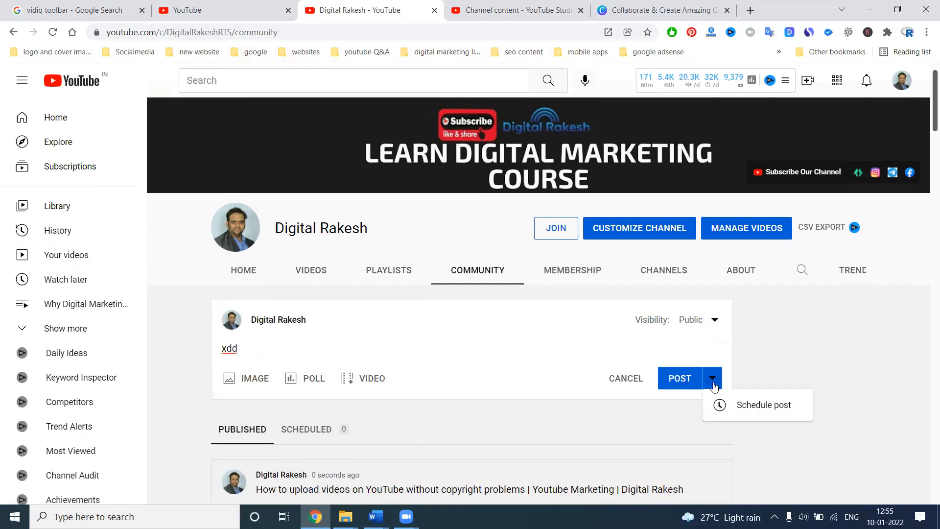
left_click(746, 406)
scroll(403, 407, "down", 2)
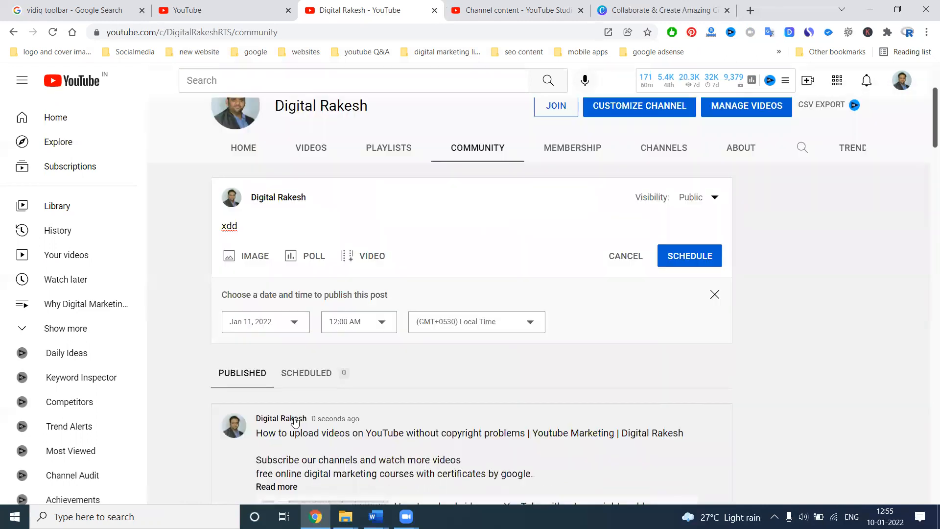
left_click(281, 323)
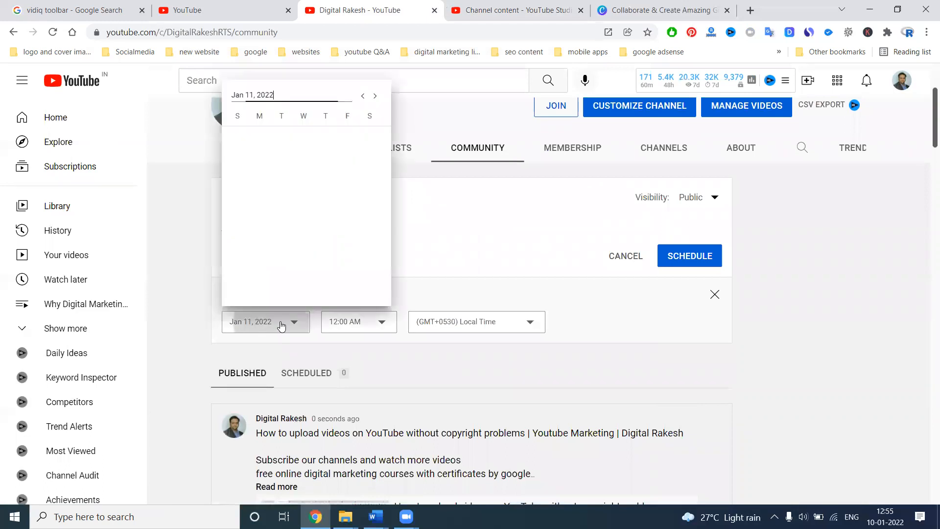
left_click(378, 96)
left_click(378, 96)
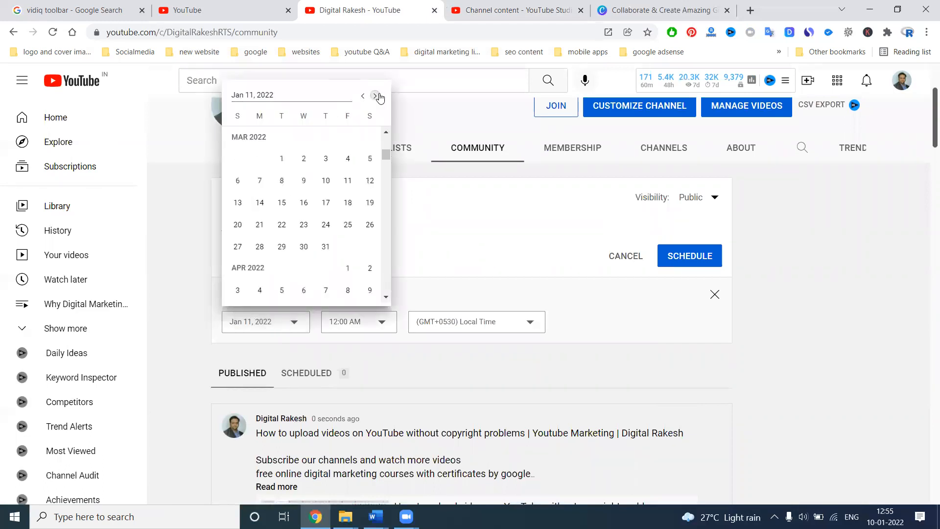
left_click(631, 264)
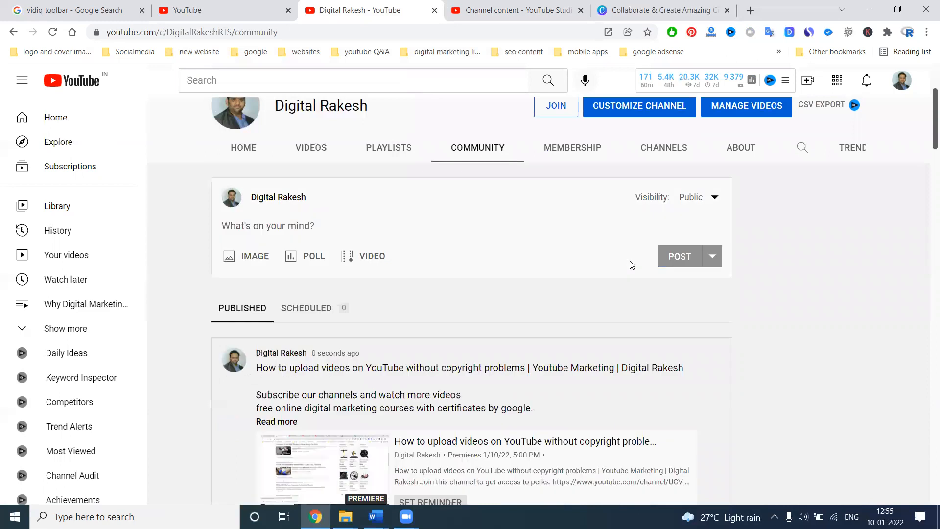
Step: Open the channel's videos page to view the uploads with the scheduled premiere
left_click(300, 151)
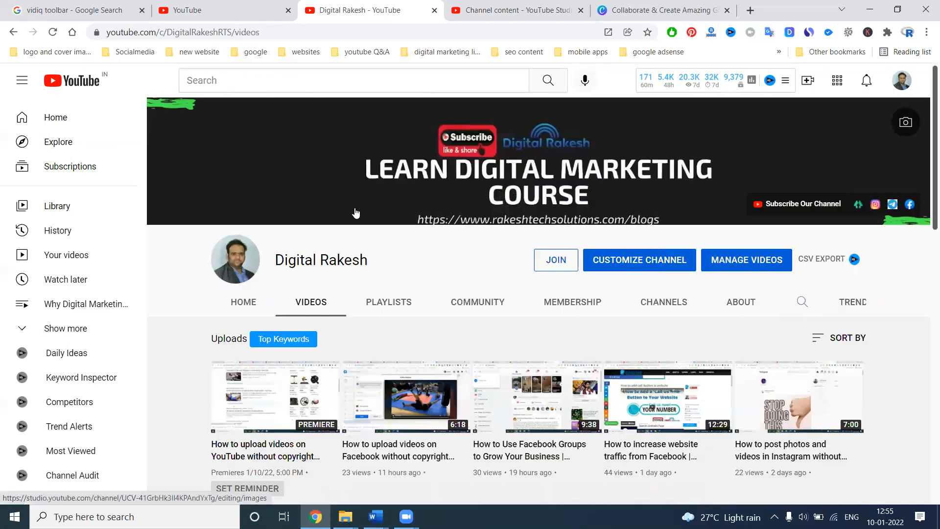